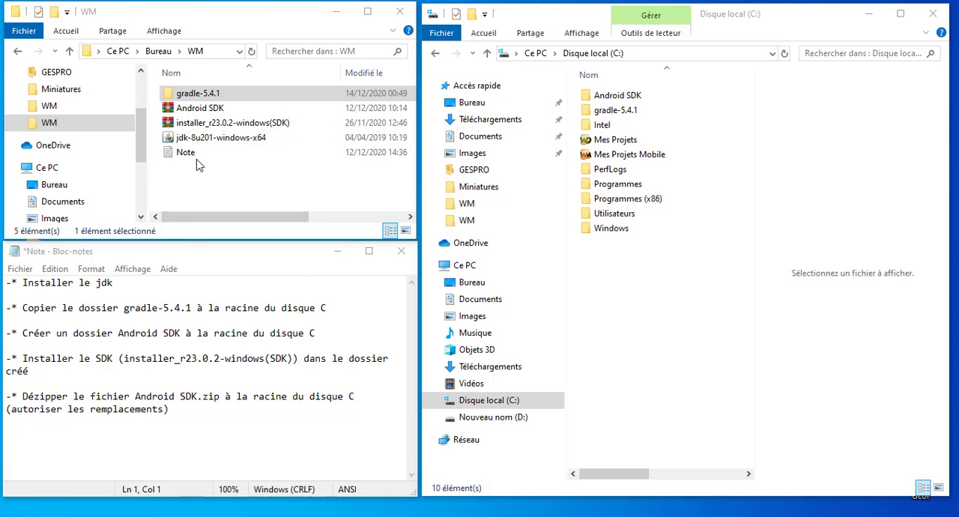
Review the setup notes for the JDK, gradle-5.4.1 and Android SDK alongside the matching items in the WM folder and on drive C
{"action": "left_click", "coordinate": [122, 320]}
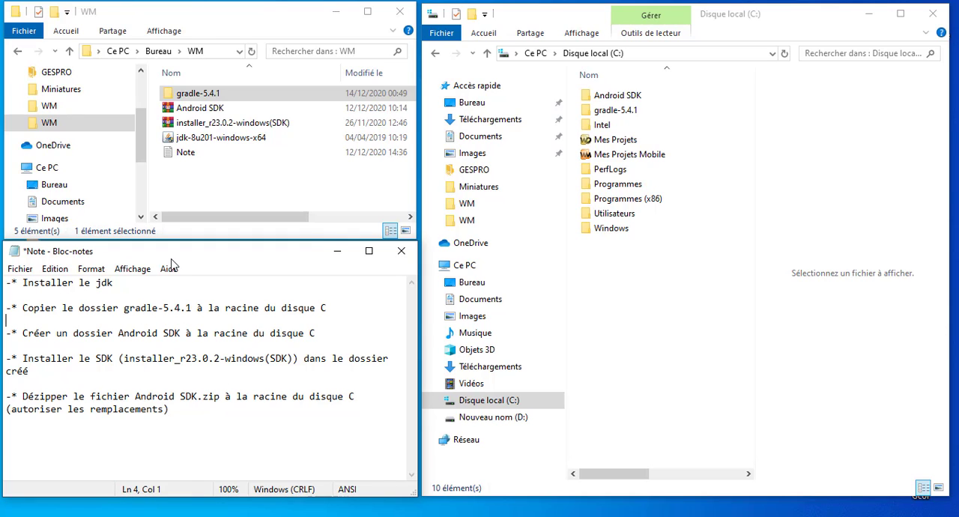
{"action": "left_click_drag", "start_coordinate": [118, 284], "coordinate": [11, 289]}
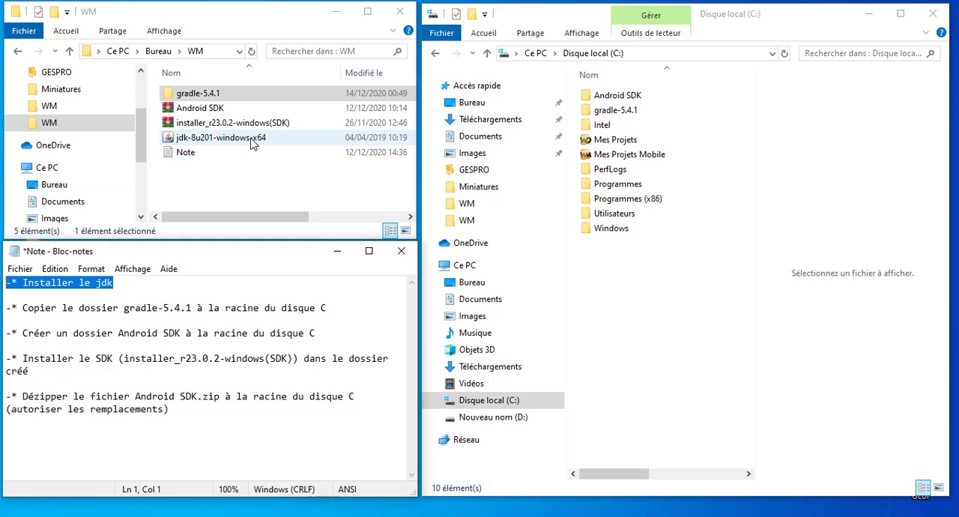
{"action": "left_click", "coordinate": [218, 146]}
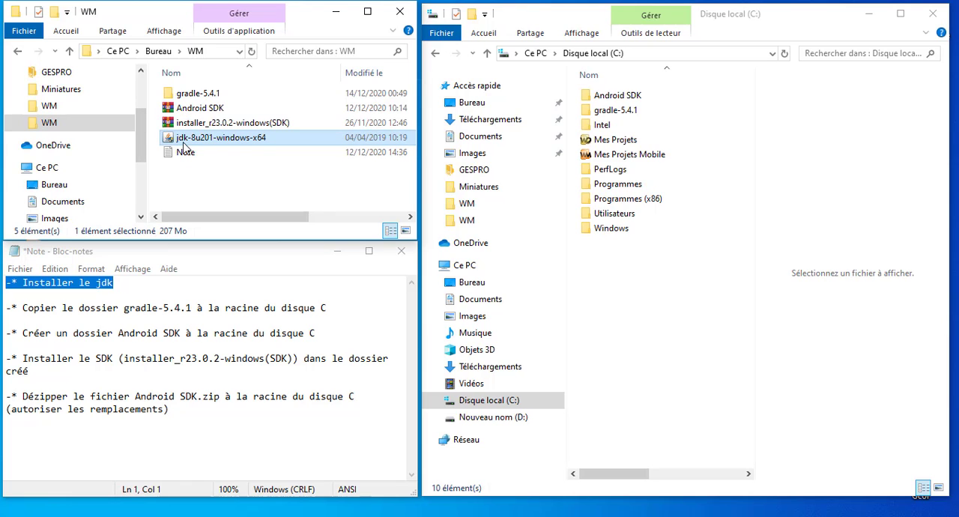
{"action": "left_click", "coordinate": [208, 186]}
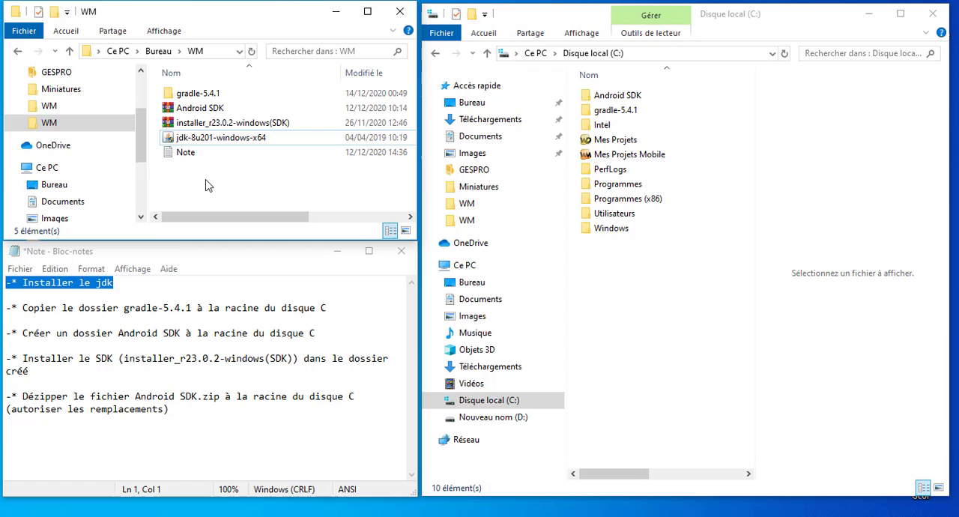
{"action": "left_click", "coordinate": [56, 313]}
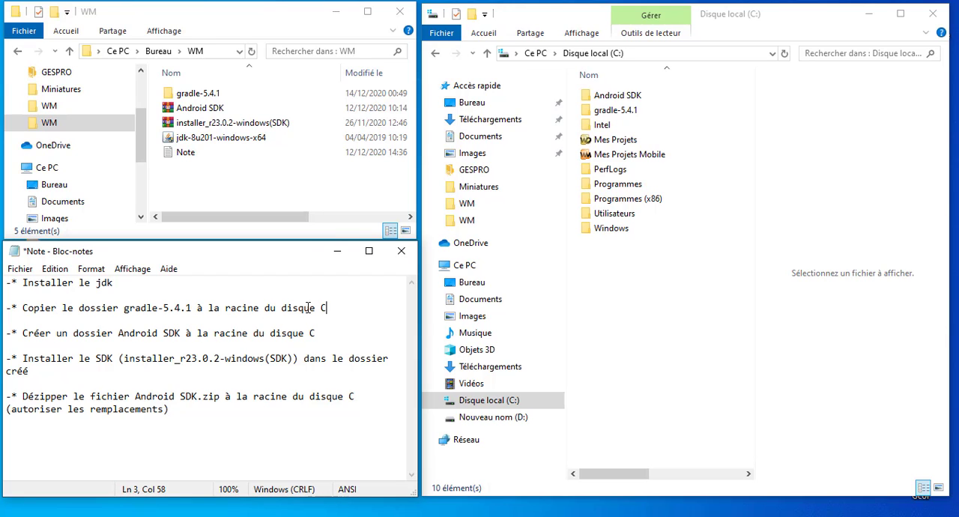
{"action": "left_click", "coordinate": [201, 99]}
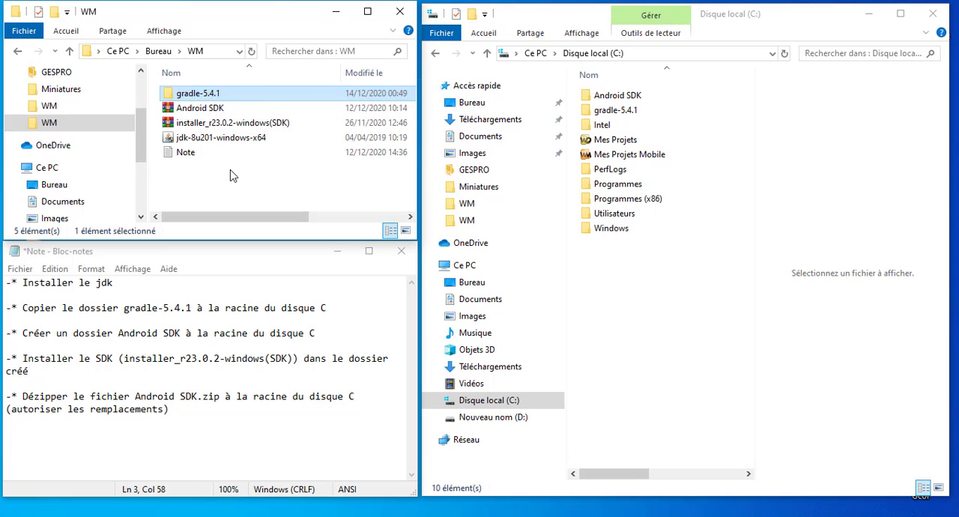
{"action": "left_click", "coordinate": [317, 190]}
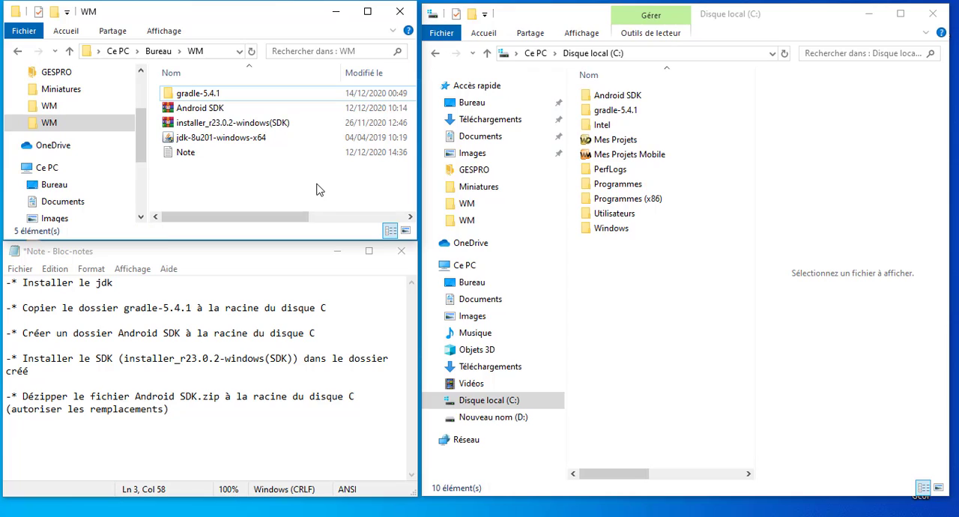
{"action": "left_click", "coordinate": [218, 96]}
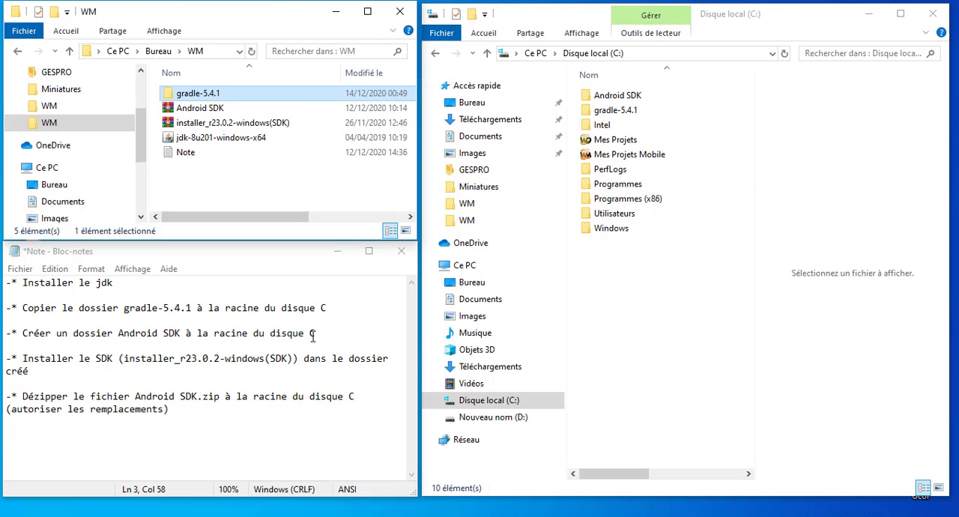
{"action": "left_click", "coordinate": [638, 104]}
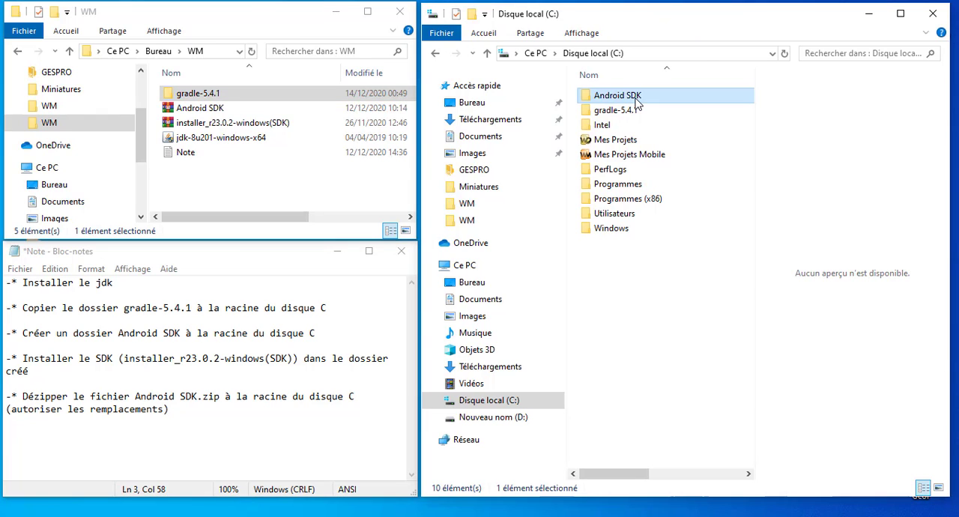
{"action": "left_click", "coordinate": [75, 360]}
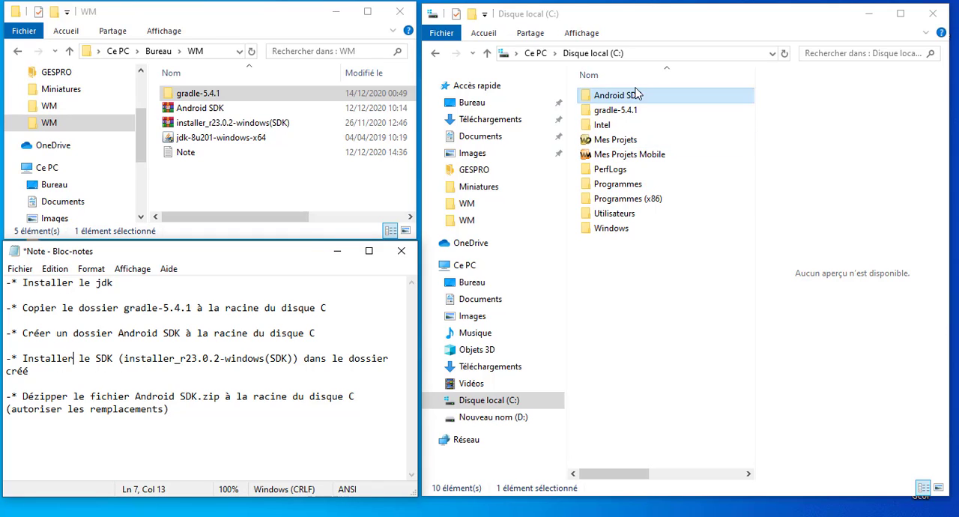
{"action": "left_click", "coordinate": [604, 98]}
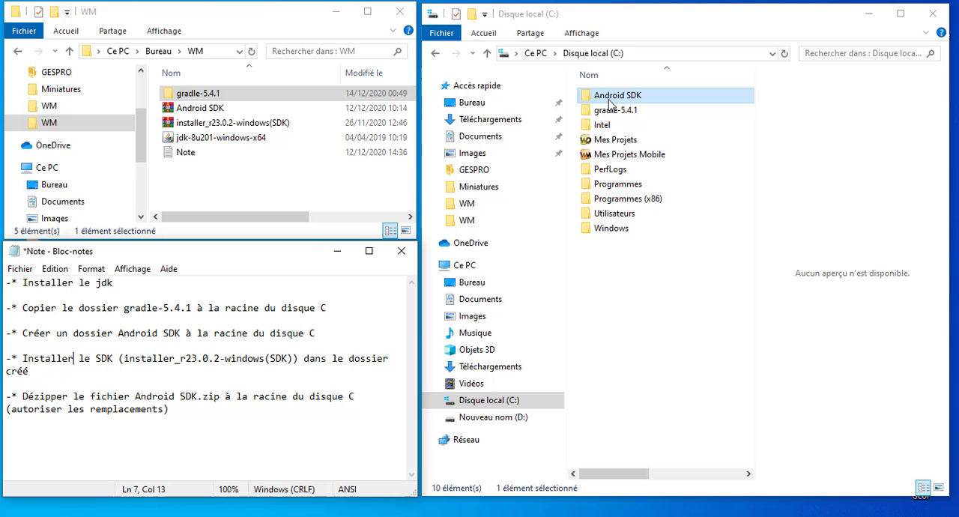
Launch the Android SDK Tools installer from the installer_r23.0.2-windows(SDK) archive and proceed to the install location, installing just for the current user
{"action": "double_click", "coordinate": [243, 124]}
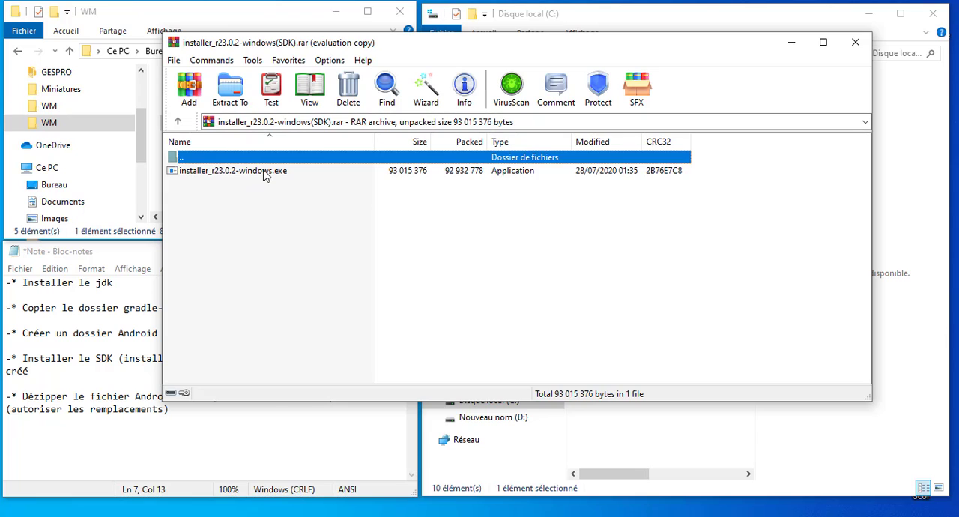
{"action": "double_click", "coordinate": [260, 173]}
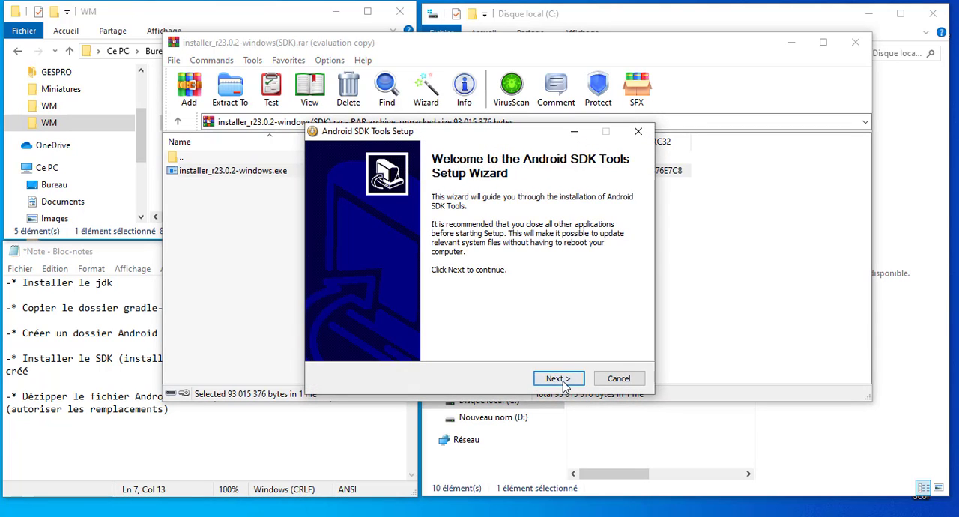
{"action": "left_click", "coordinate": [564, 383]}
{"action": "left_click", "coordinate": [559, 379]}
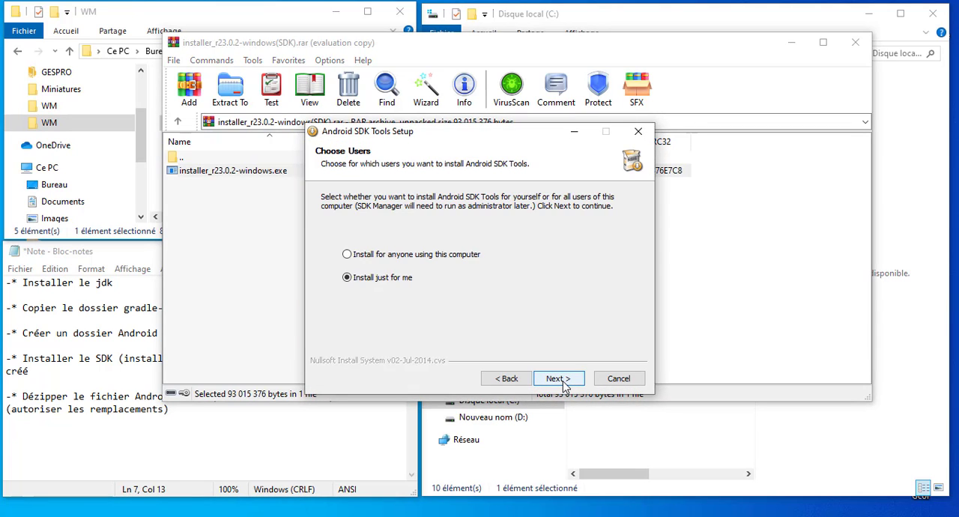
{"action": "left_click", "coordinate": [558, 378]}
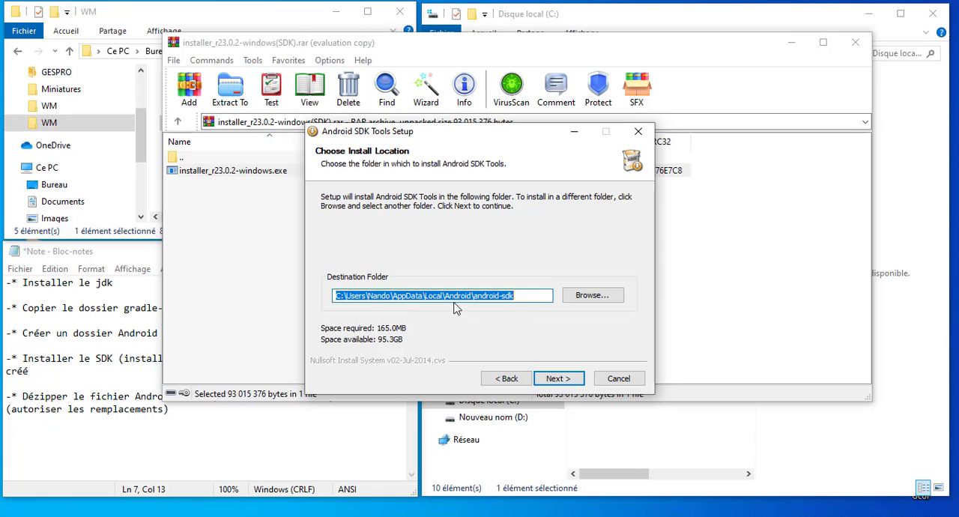
Choose C:\Android SDK as the destination folder, then cancel the setup and close the installer archive
{"action": "left_click", "coordinate": [601, 298]}
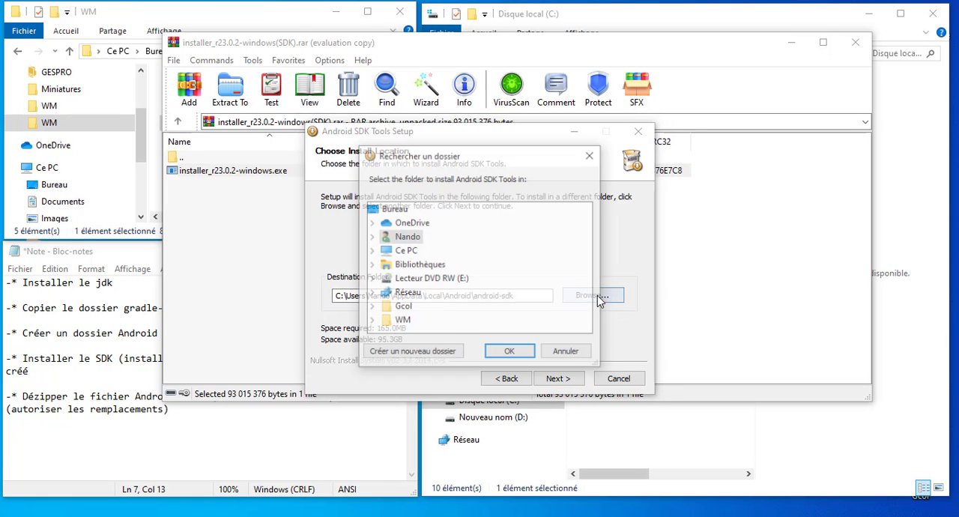
{"action": "double_click", "coordinate": [405, 250]}
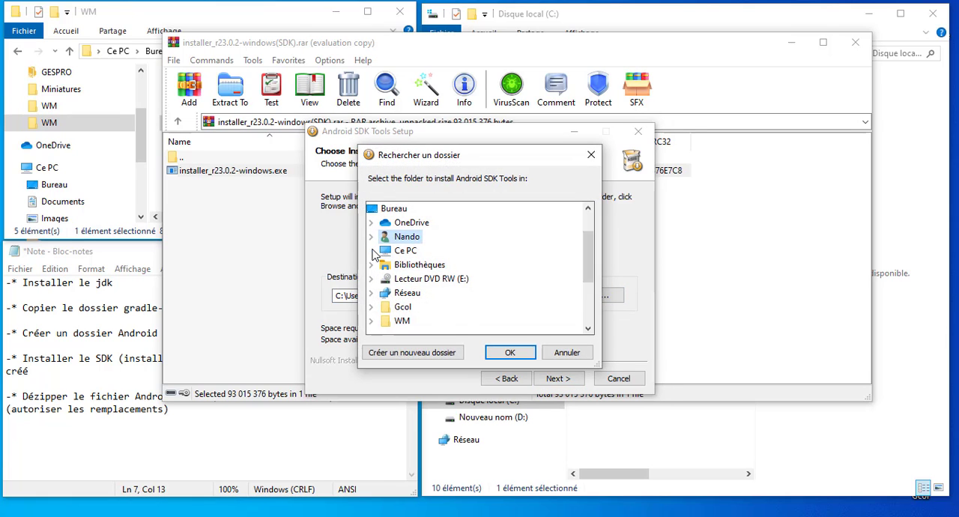
{"action": "left_click", "coordinate": [386, 321]}
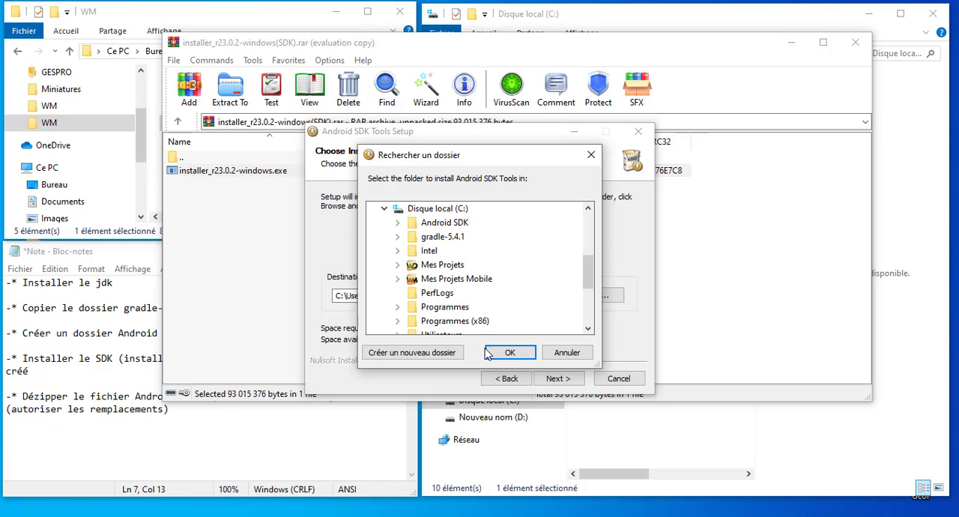
{"action": "double_click", "coordinate": [445, 222]}
{"action": "left_click", "coordinate": [523, 356]}
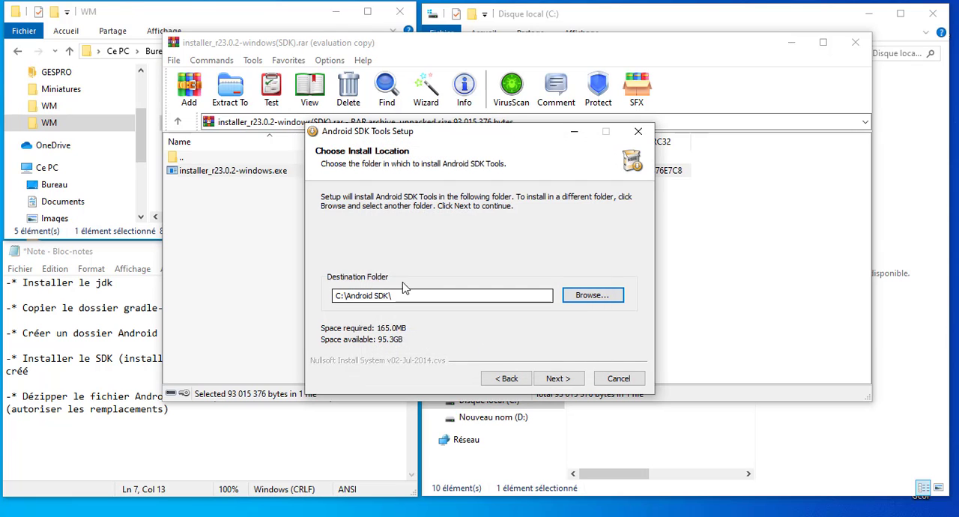
{"action": "left_click", "coordinate": [617, 382]}
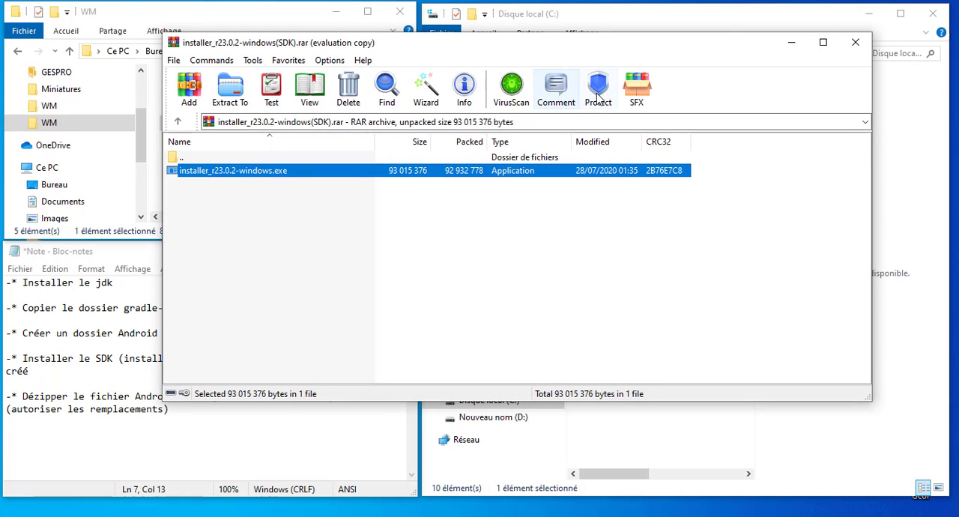
{"action": "left_click", "coordinate": [855, 43]}
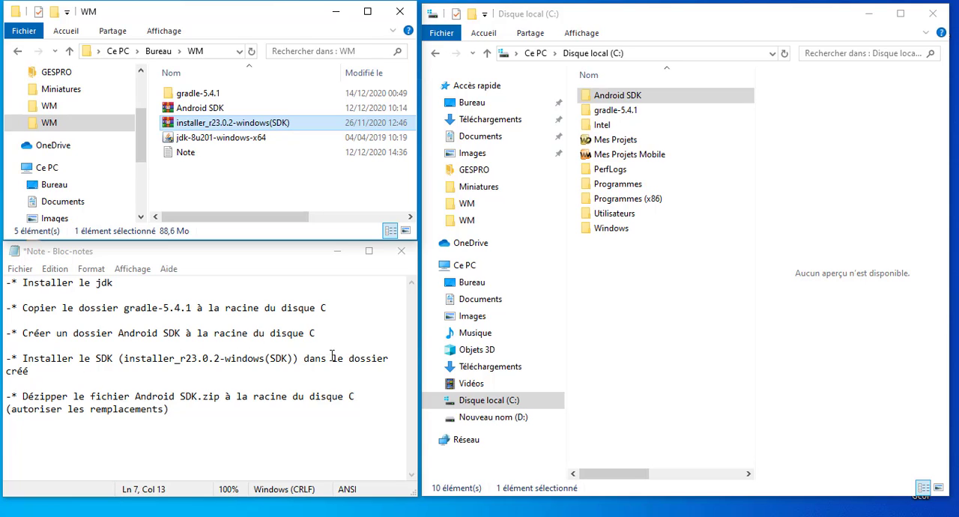
Examine the installed packages in SDK Manager from C:\Android SDK by hiding updates and new packages, then close it
{"action": "double_click", "coordinate": [613, 103]}
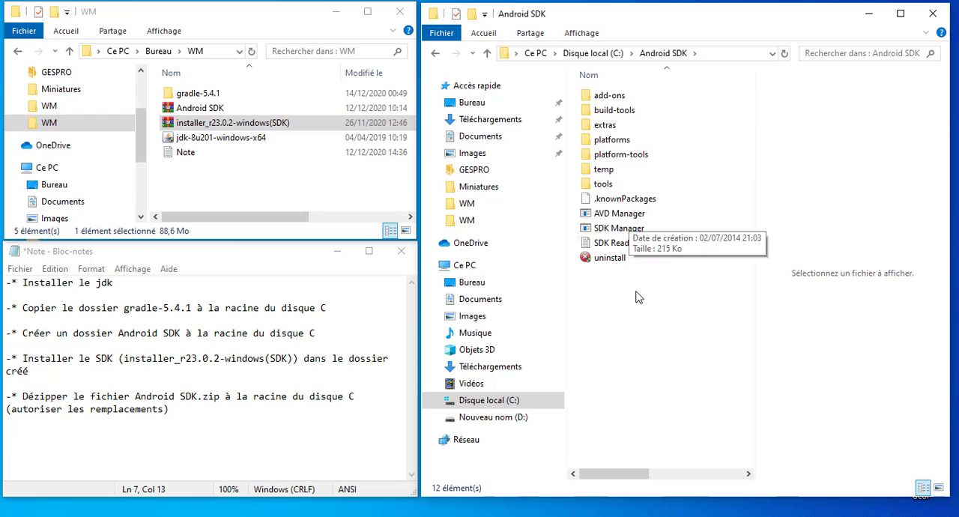
{"action": "left_click", "coordinate": [618, 233]}
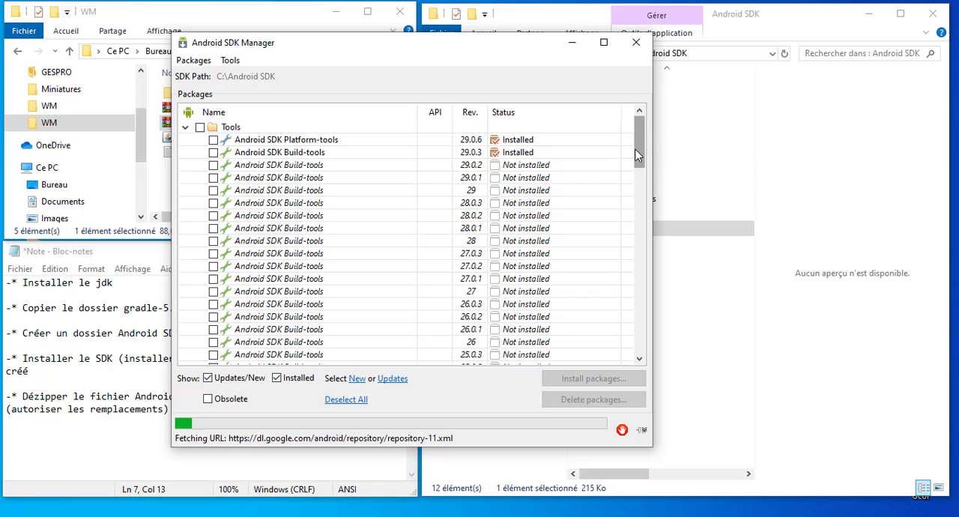
{"action": "mouse_move", "coordinate": [635, 152]}
{"action": "left_mouse_down"}
{"action": "mouse_move", "coordinate": [630, 330]}
{"action": "mouse_move", "coordinate": [632, 146]}
{"action": "left_mouse_up"}
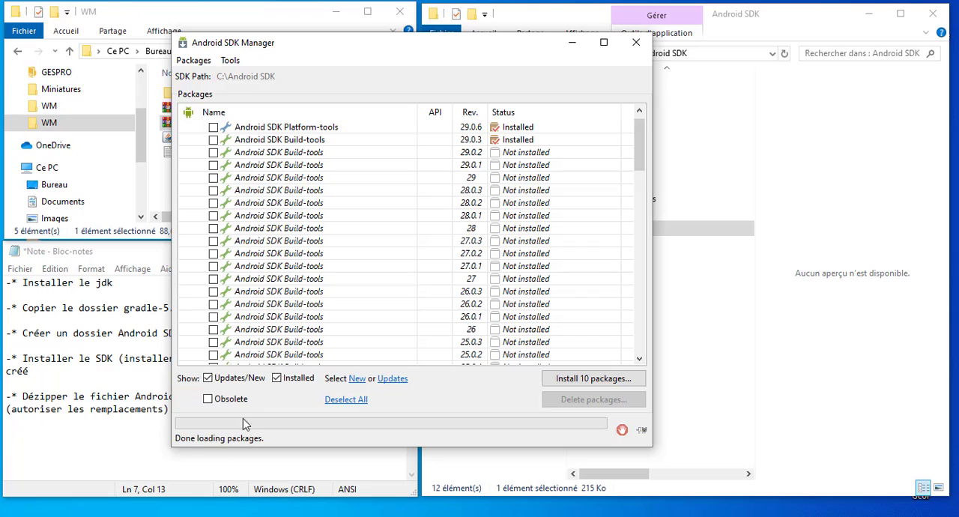
{"action": "left_click", "coordinate": [220, 379]}
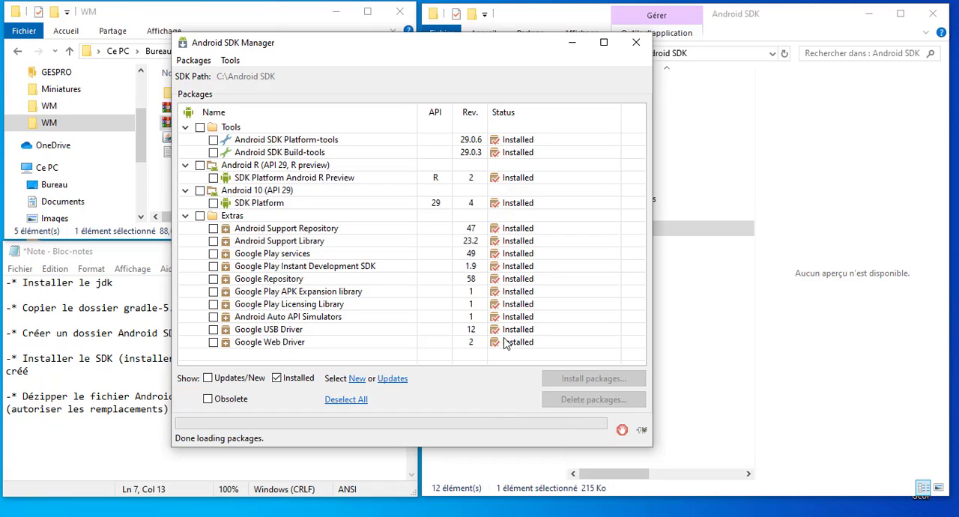
{"action": "left_click", "coordinate": [635, 43]}
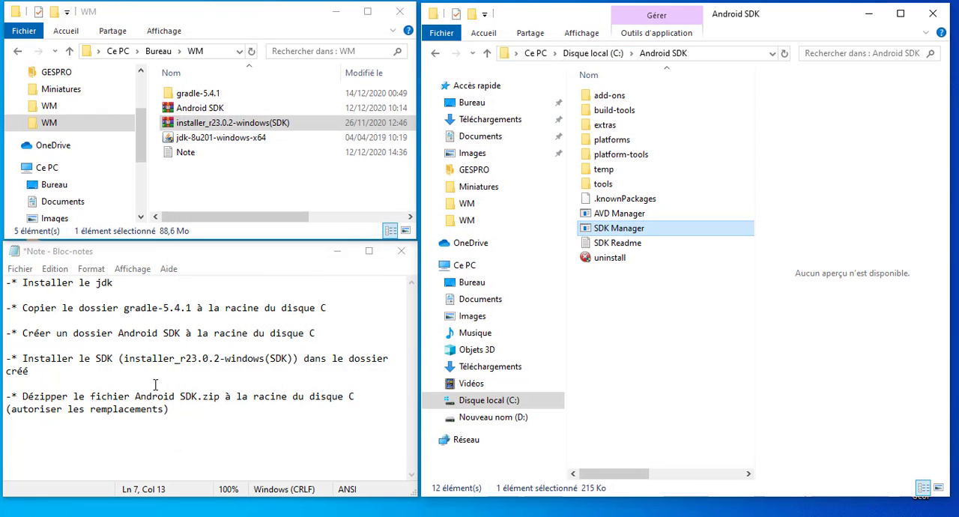
Check the note on unzipping Android SDK.zip against the Android SDK archive and the full contents of C:\Android SDK
{"action": "left_click", "coordinate": [84, 409]}
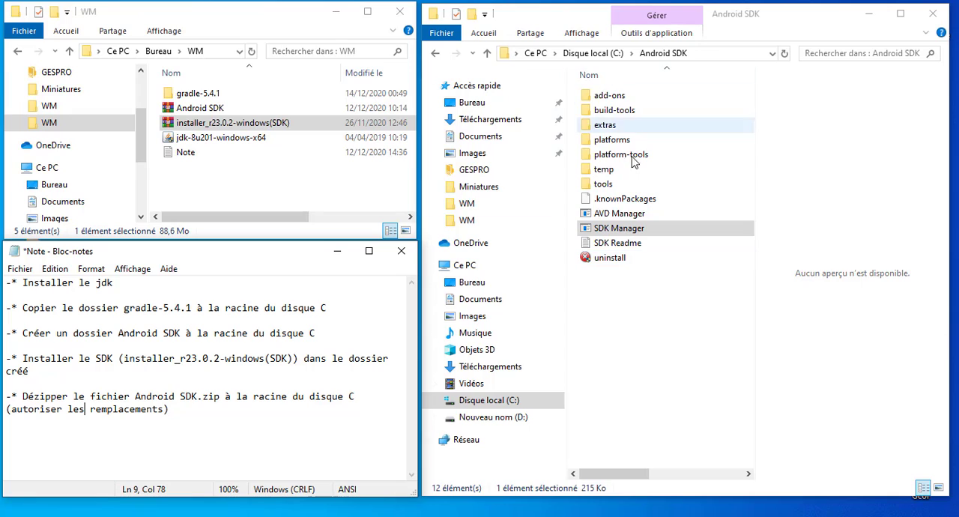
{"action": "left_click", "coordinate": [212, 114]}
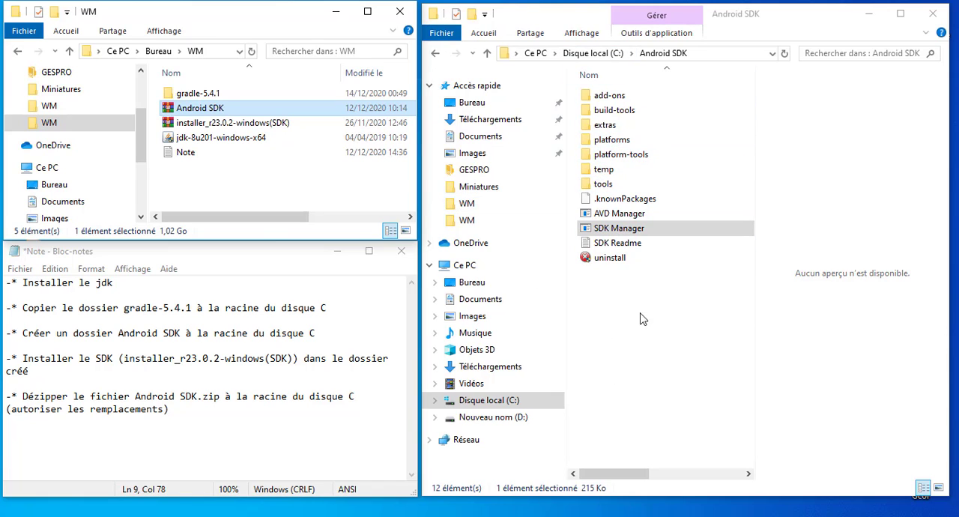
{"action": "left_click_drag", "start_coordinate": [626, 312], "coordinate": [589, 93]}
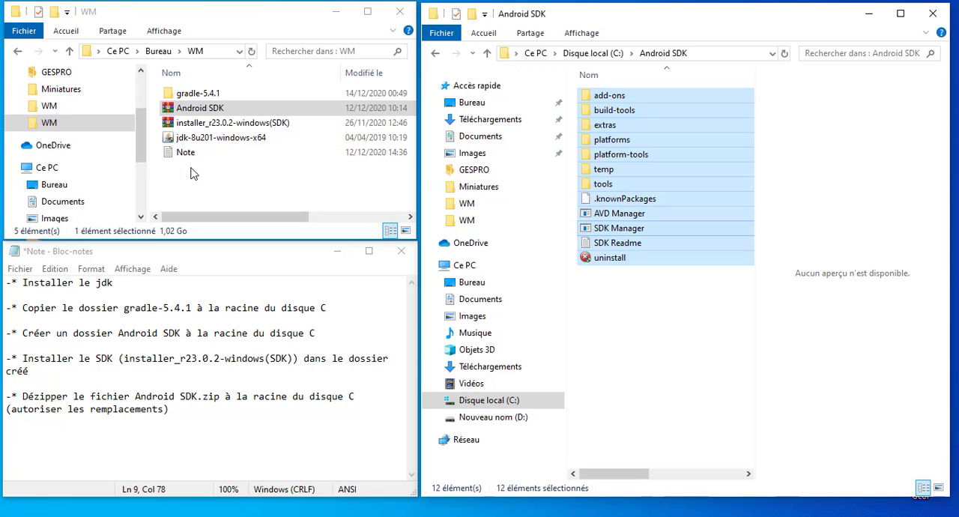
{"action": "left_click", "coordinate": [297, 169]}
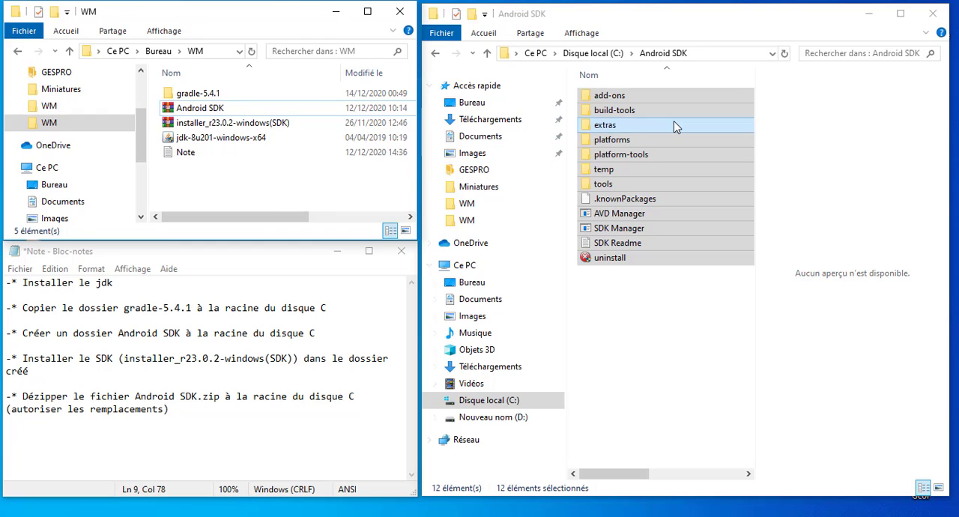
Close both folder windows and the Note file, saving the changes to Note.txt
{"action": "left_click", "coordinate": [932, 17]}
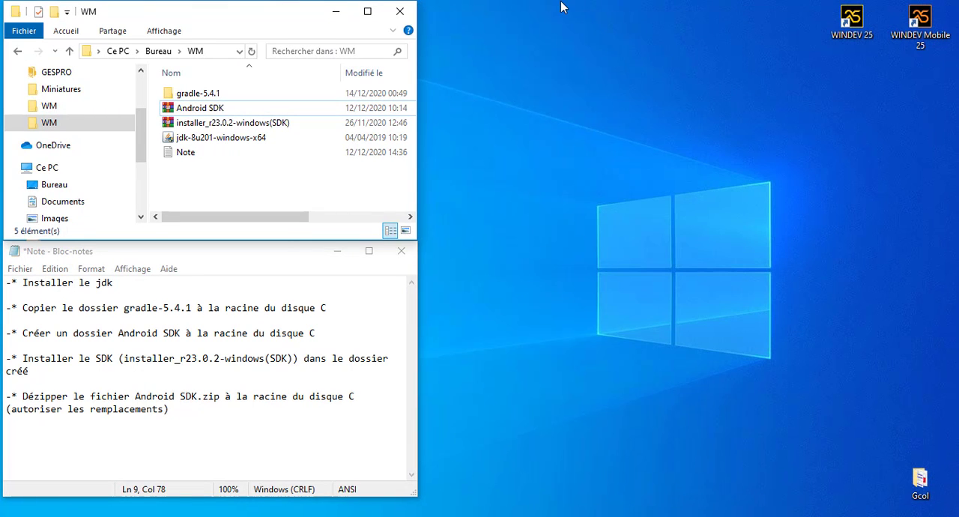
{"action": "left_click", "coordinate": [399, 11]}
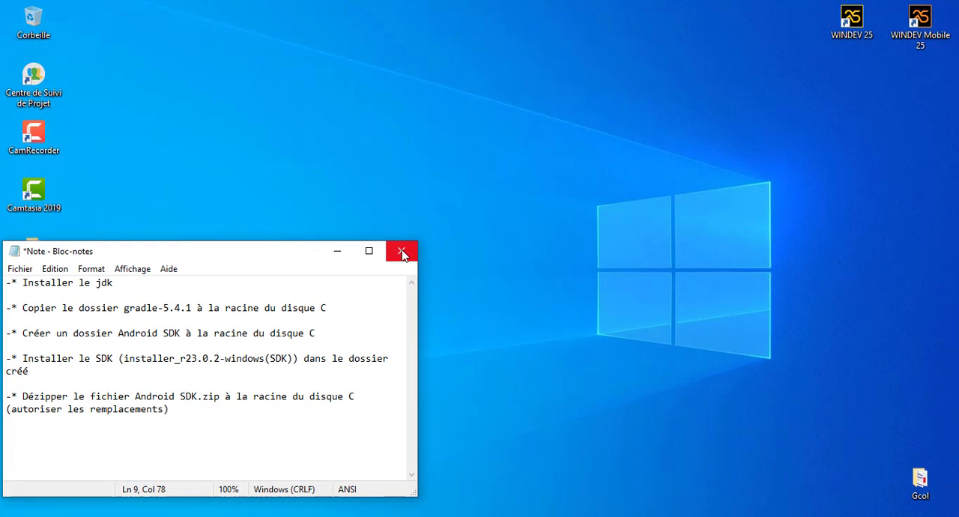
{"action": "left_click", "coordinate": [402, 253]}
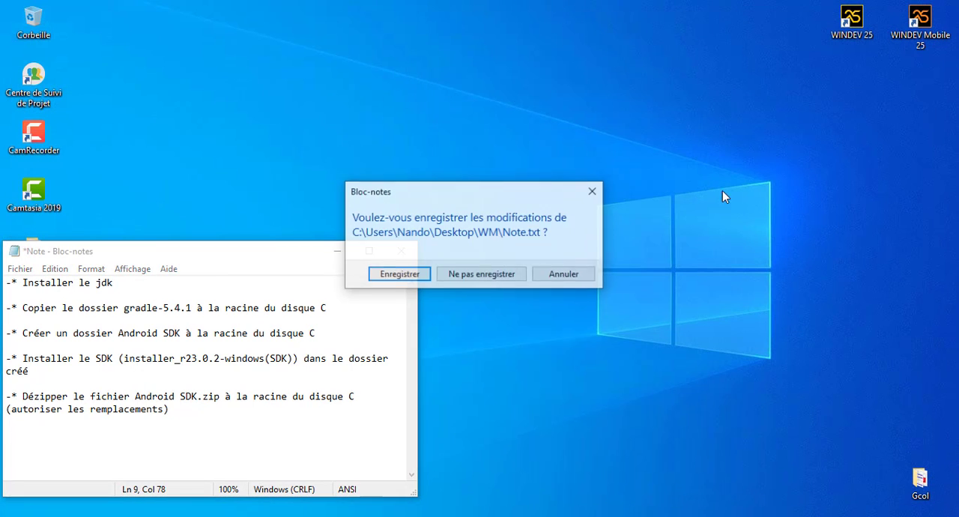
{"action": "left_click", "coordinate": [399, 275]}
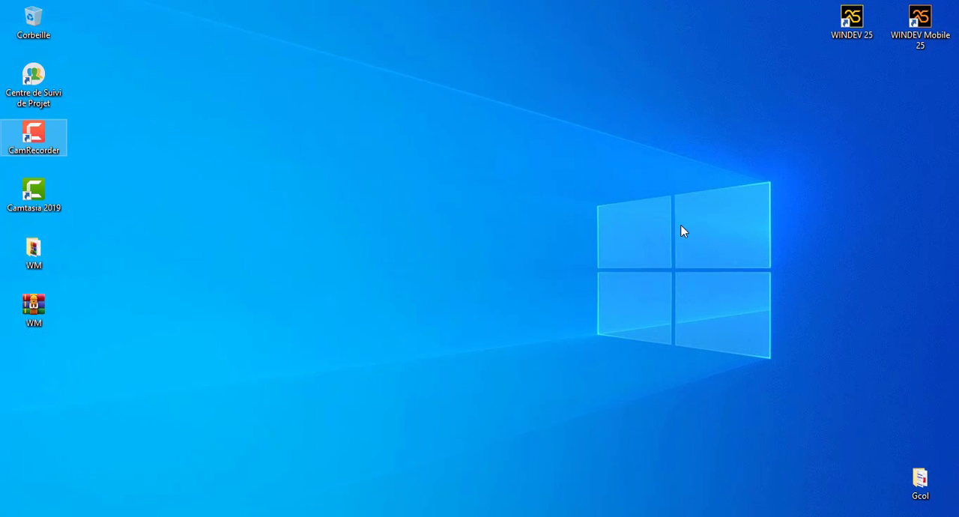
Launch WINDEV Mobile 25 from the desktop
{"action": "left_click", "coordinate": [925, 38]}
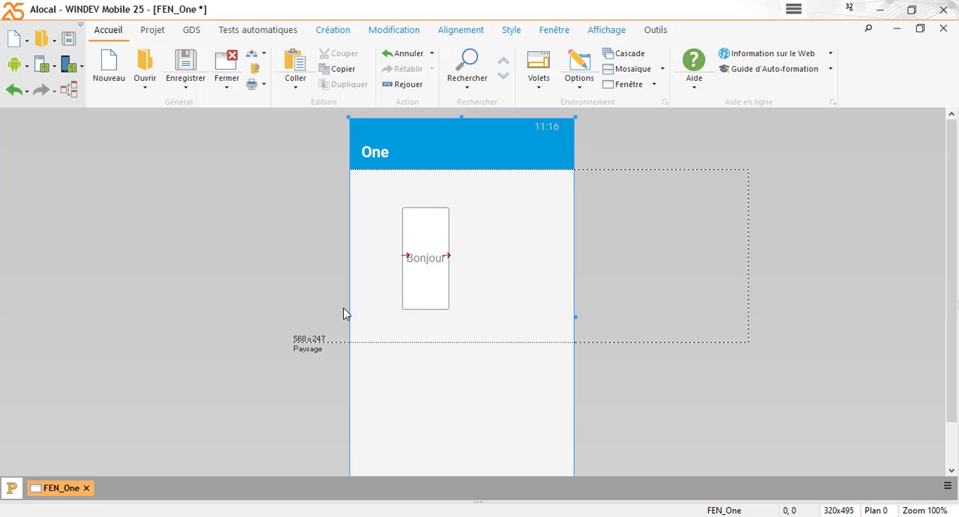
Widen the Bonjour button on window FEN_One to 162 x 146 and move it to position 70, 53
{"action": "left_click", "coordinate": [444, 257]}
{"action": "left_click_drag", "start_coordinate": [448, 257], "coordinate": [516, 257]}
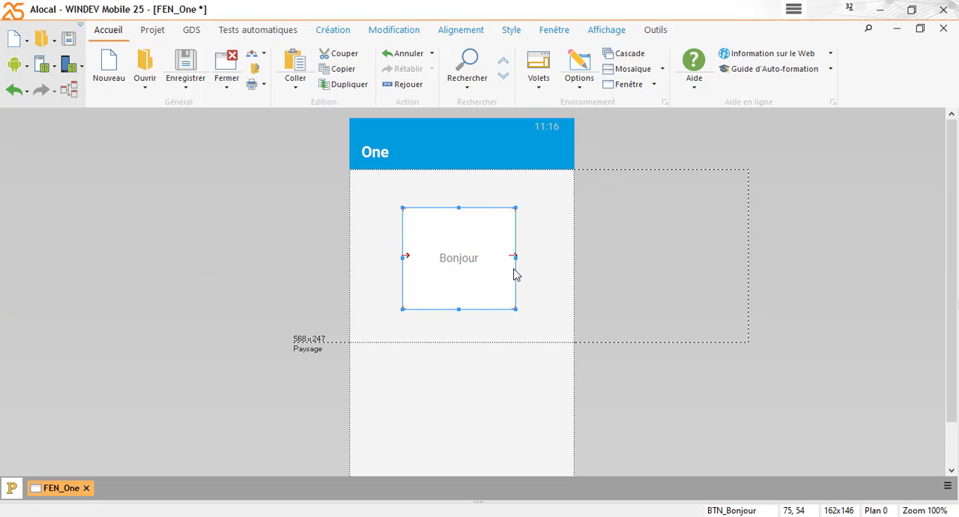
{"action": "mouse_move", "coordinate": [462, 275]}
{"action": "left_mouse_down"}
{"action": "mouse_move", "coordinate": [472, 274]}
{"action": "mouse_move", "coordinate": [455, 275]}
{"action": "left_mouse_up"}
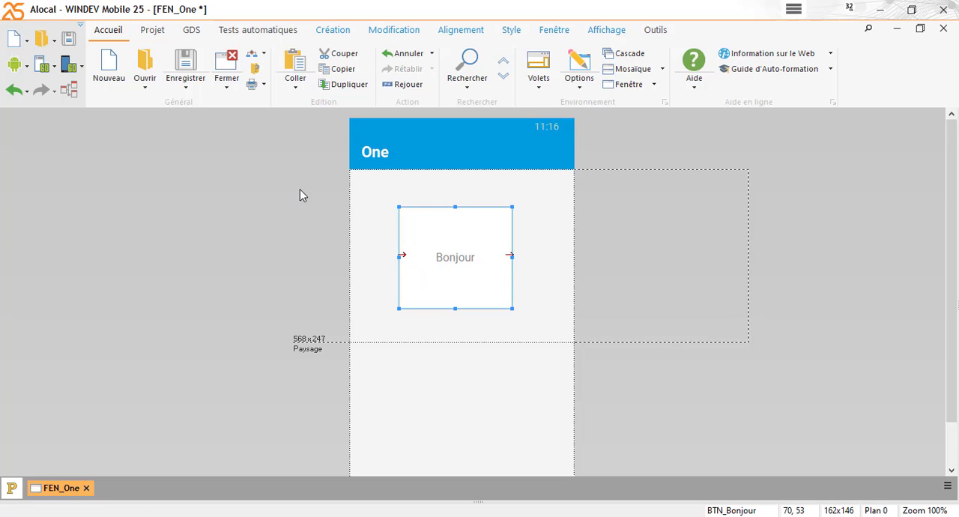
Run the project in the phone simulator, test the Bonjour button, and close the simulator
{"action": "left_click", "coordinate": [42, 71]}
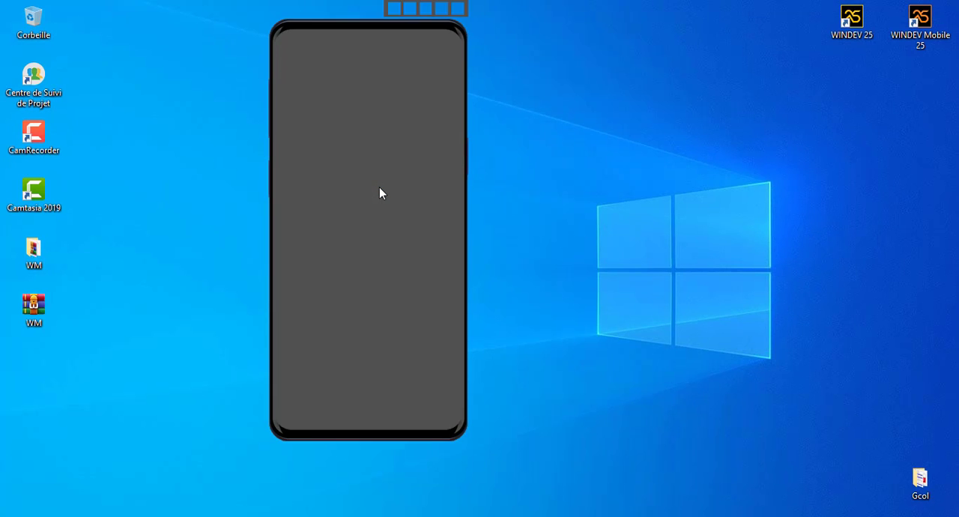
{"action": "left_click", "coordinate": [361, 128]}
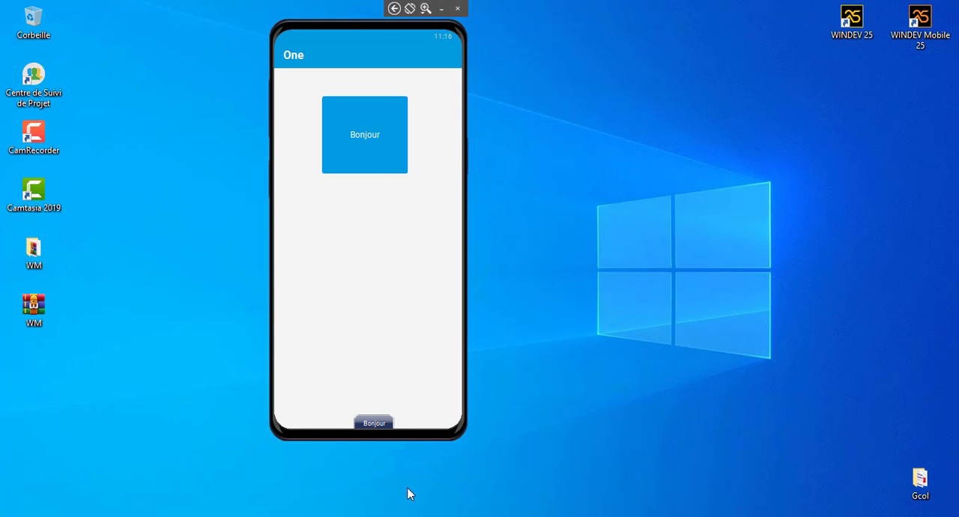
{"action": "left_click", "coordinate": [458, 8]}
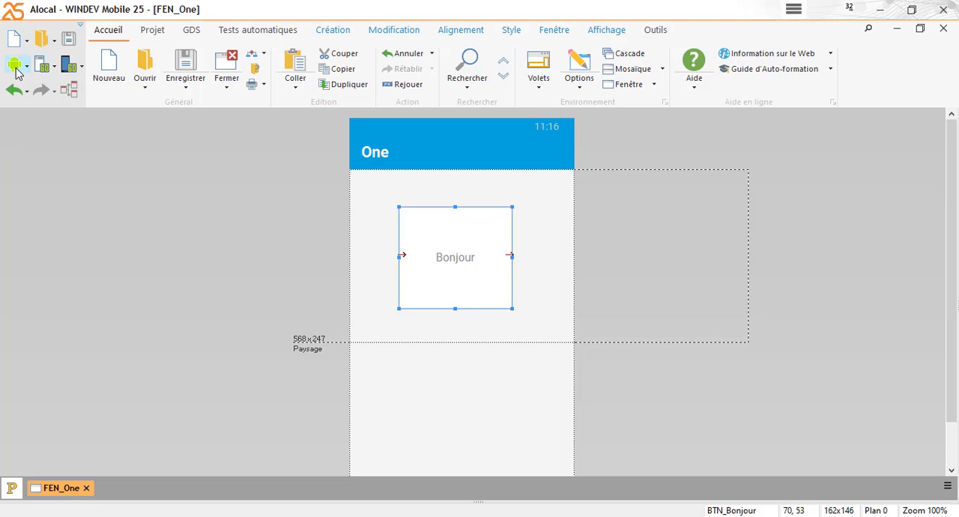
Start the Android application generation in free deployment mode (APK) and advance to the generation tools
{"action": "left_click", "coordinate": [15, 66]}
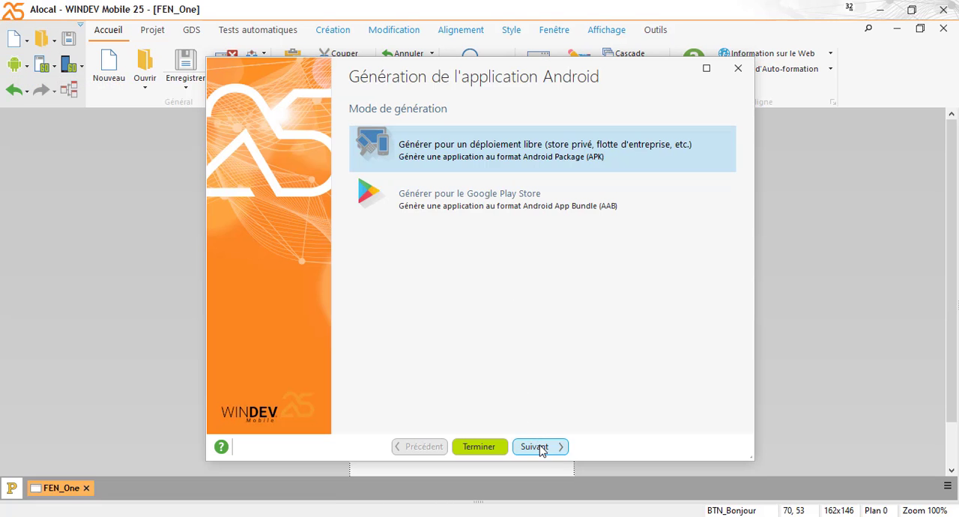
{"action": "left_click", "coordinate": [542, 448]}
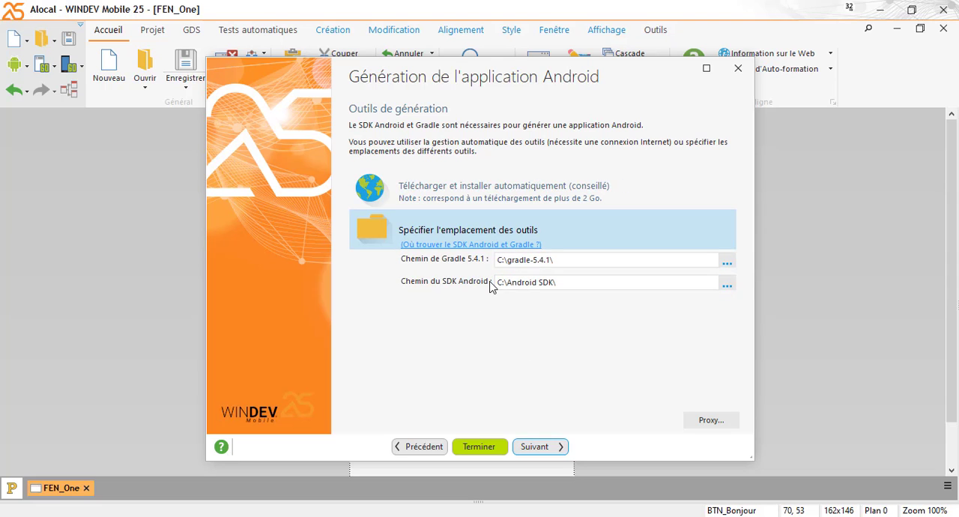
Examine the Android SDK and Gradle 5.4.1 paths specified for the generation tools
{"action": "left_click", "coordinate": [588, 284]}
{"action": "left_click_drag", "start_coordinate": [589, 284], "coordinate": [481, 285]}
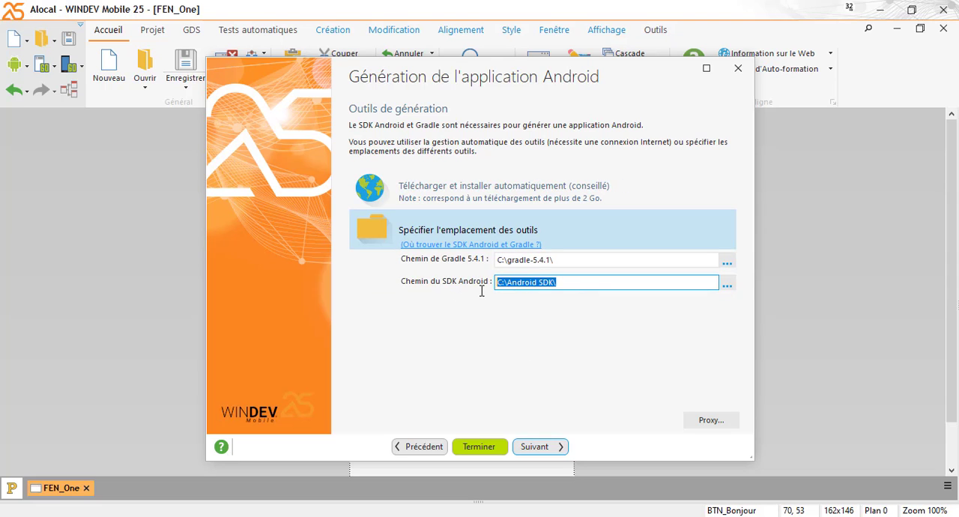
{"action": "left_click", "coordinate": [573, 284]}
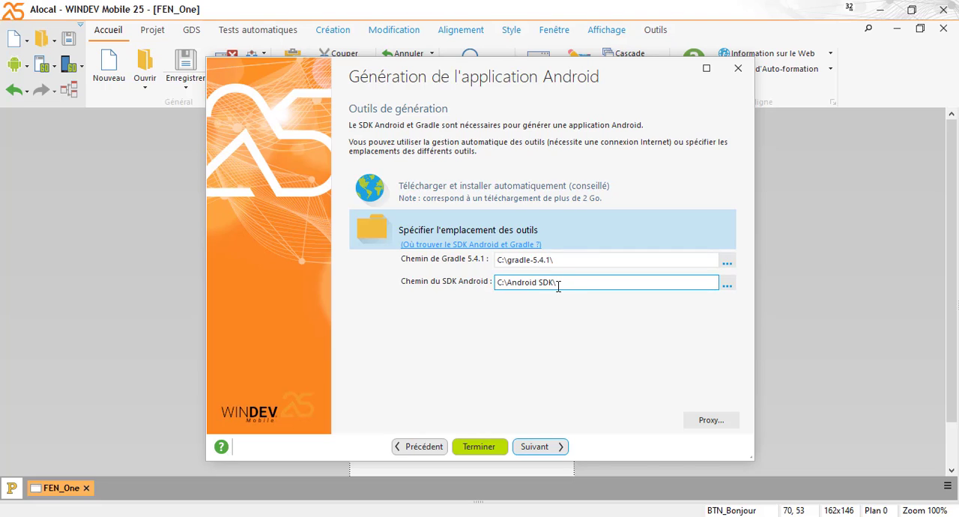
{"action": "left_click_drag", "start_coordinate": [558, 287], "coordinate": [470, 292]}
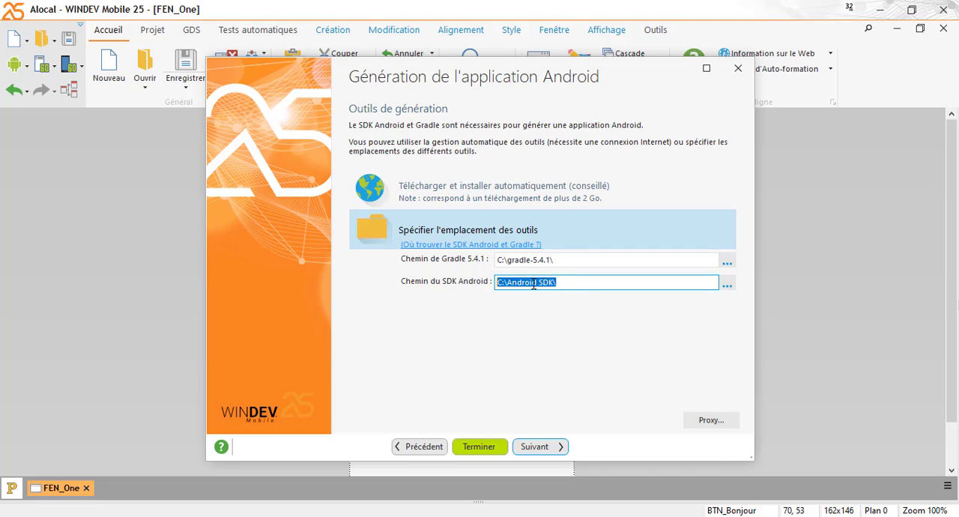
{"action": "left_click", "coordinate": [560, 282]}
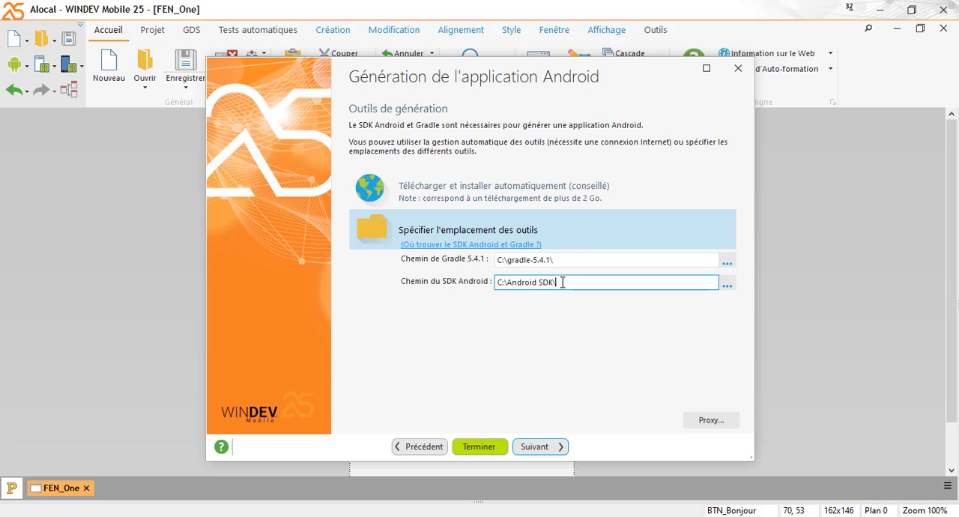
{"action": "left_click_drag", "start_coordinate": [562, 282], "coordinate": [487, 286]}
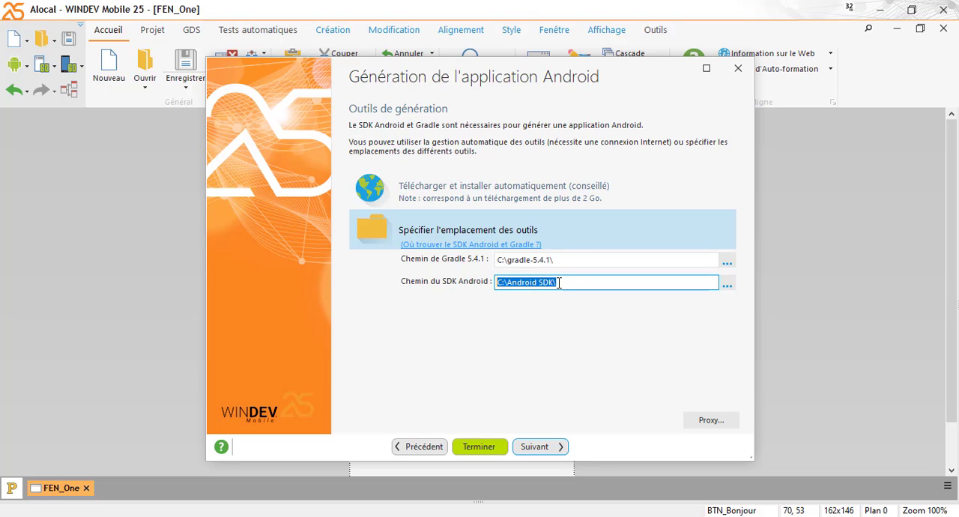
{"action": "left_click", "coordinate": [558, 282]}
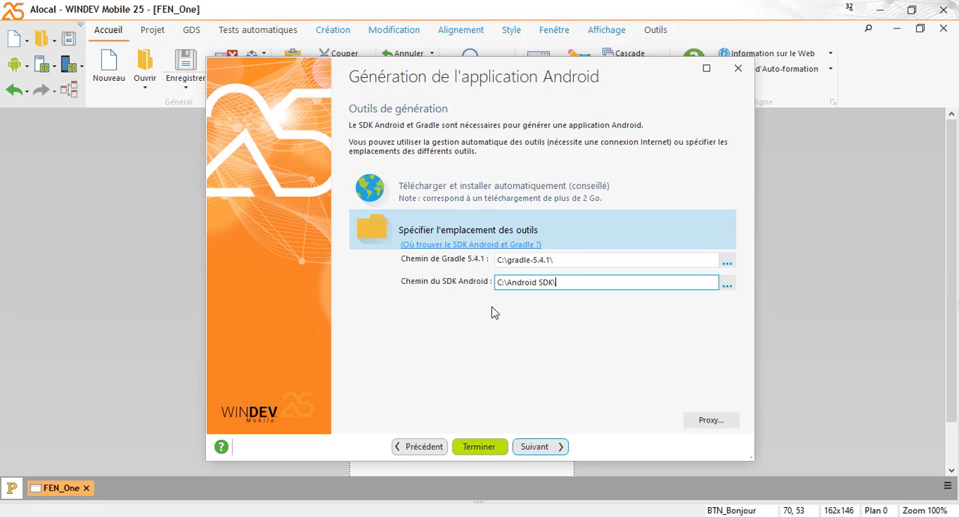
{"action": "left_click", "coordinate": [574, 259]}
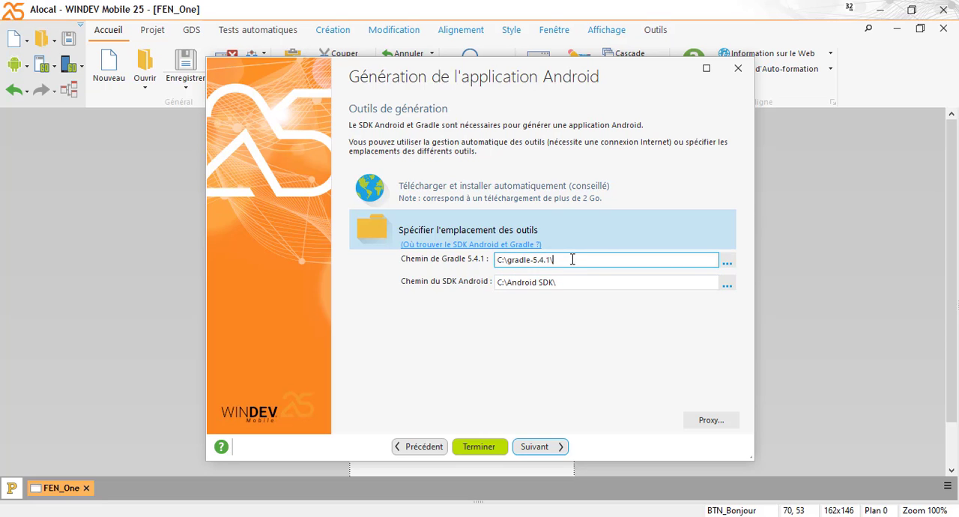
Set the Gradle 5.4.1 path by choosing the folder C:\gradle-5.4.1
{"action": "left_click", "coordinate": [727, 262]}
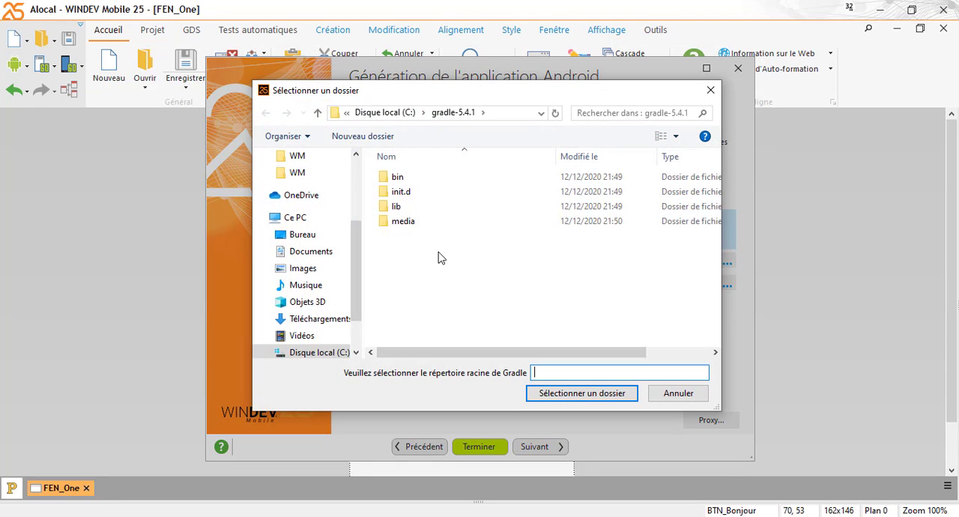
{"action": "left_click", "coordinate": [383, 116]}
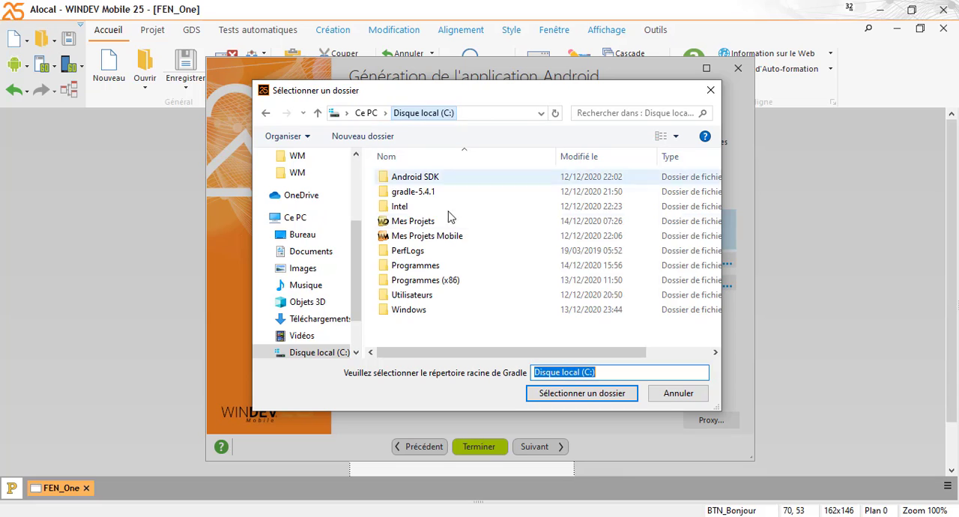
{"action": "left_click", "coordinate": [431, 197]}
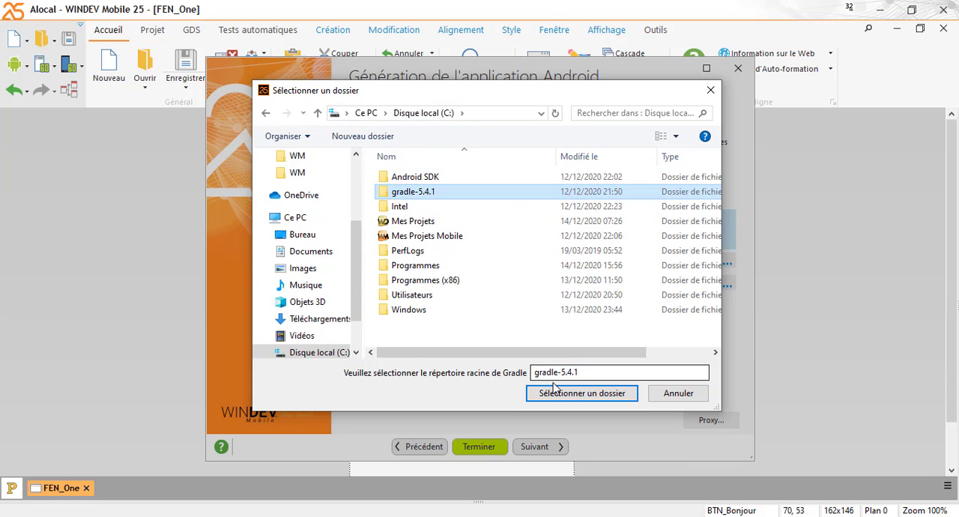
{"action": "left_click", "coordinate": [567, 395]}
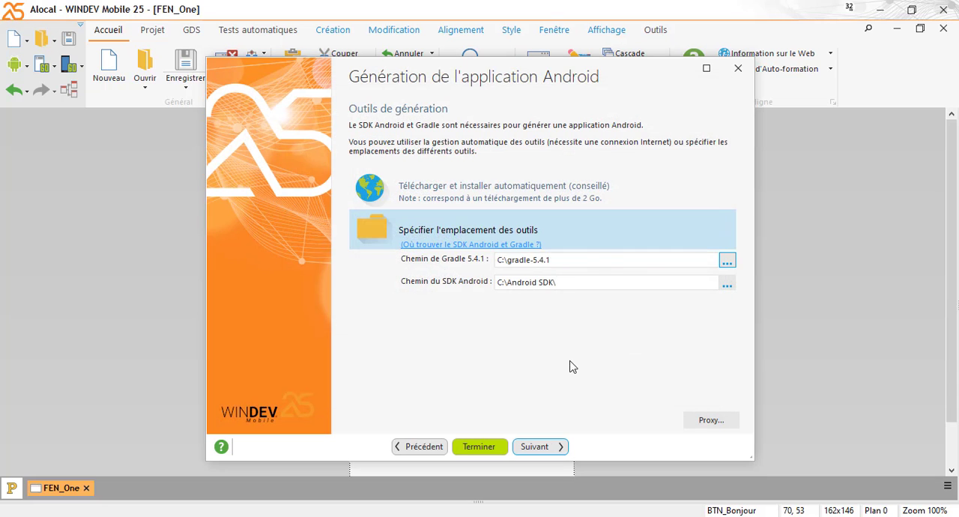
Continue to the application signature with the default settings and create the key file C:\Mes Projets Mobile\Alocal\Alocal.jks
{"action": "left_click", "coordinate": [534, 448]}
{"action": "left_click", "coordinate": [533, 449]}
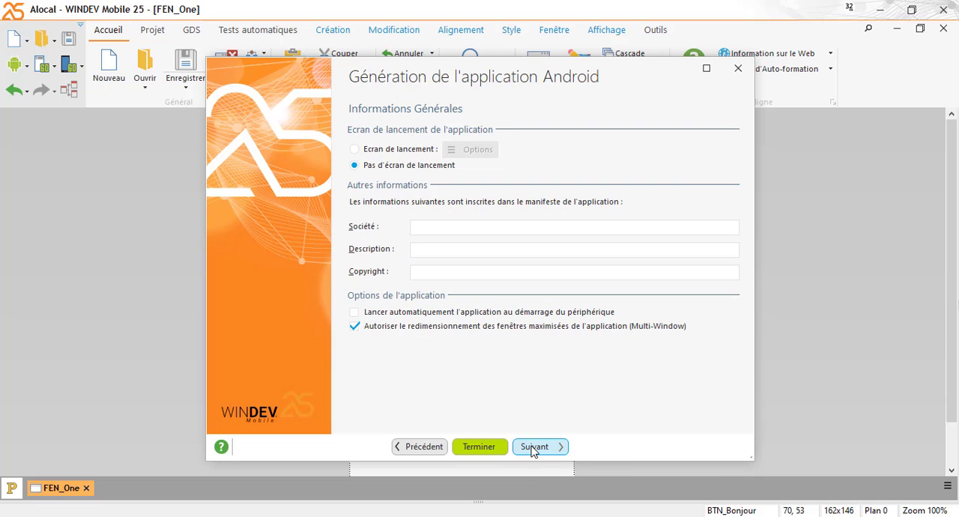
{"action": "left_click", "coordinate": [534, 448]}
{"action": "left_click", "coordinate": [534, 448]}
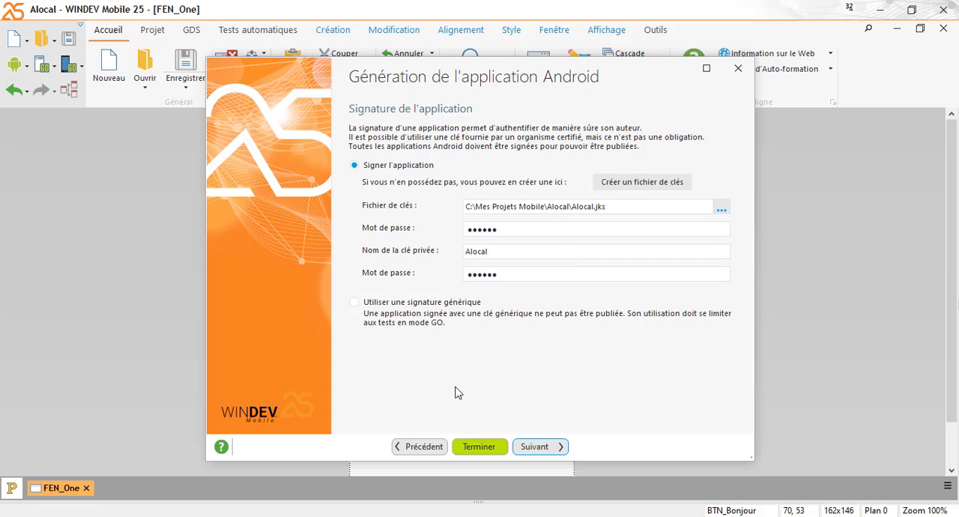
{"action": "left_click", "coordinate": [630, 188]}
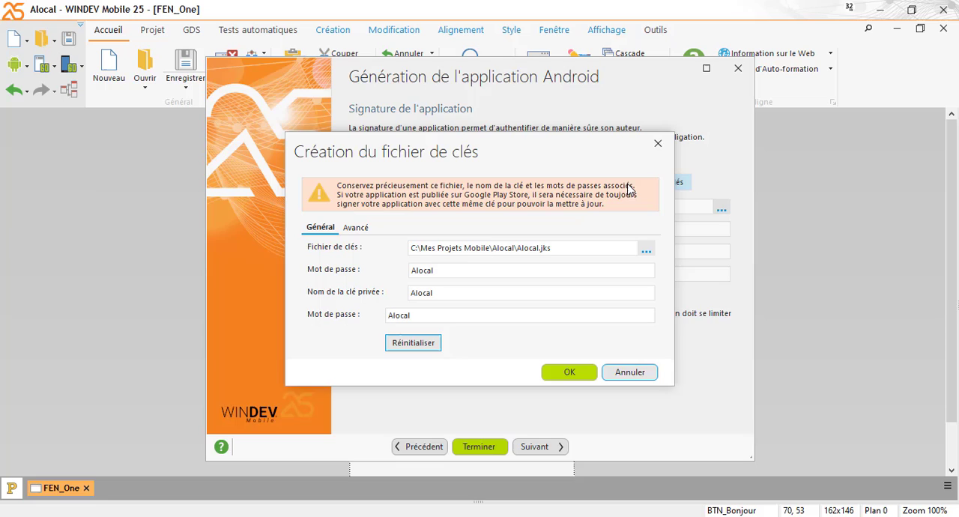
{"action": "left_click", "coordinate": [553, 374]}
{"action": "left_click", "coordinate": [452, 302]}
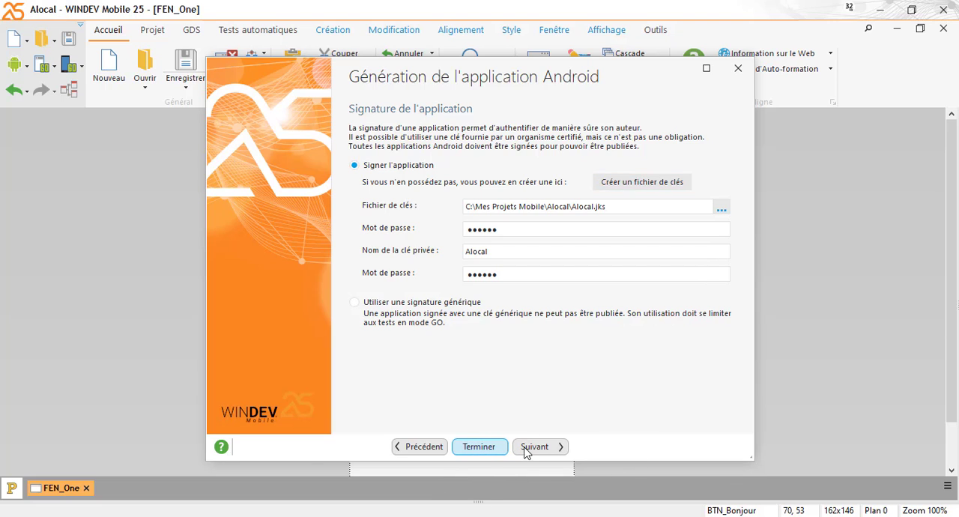
Finish the wizard to generate the Android application and check the generation in the notification center
{"action": "left_click", "coordinate": [480, 447]}
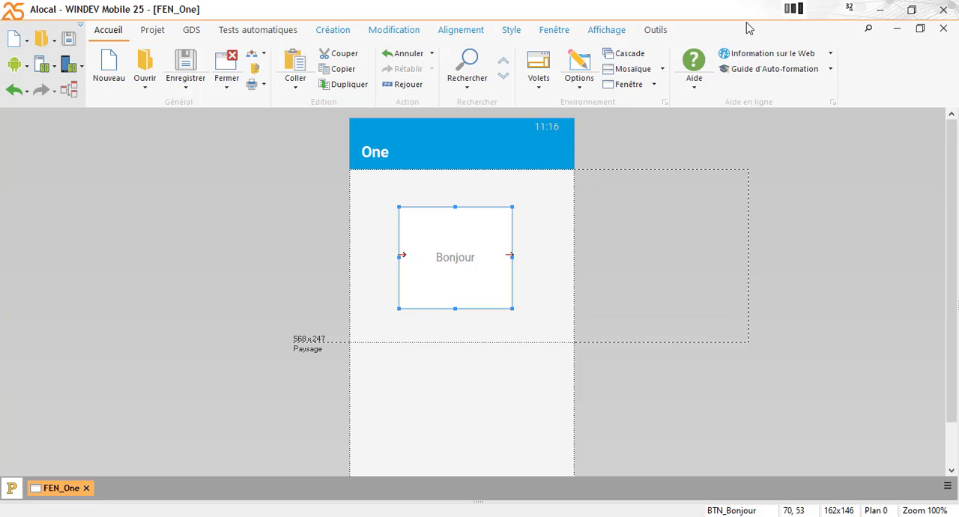
{"action": "left_click", "coordinate": [793, 9]}
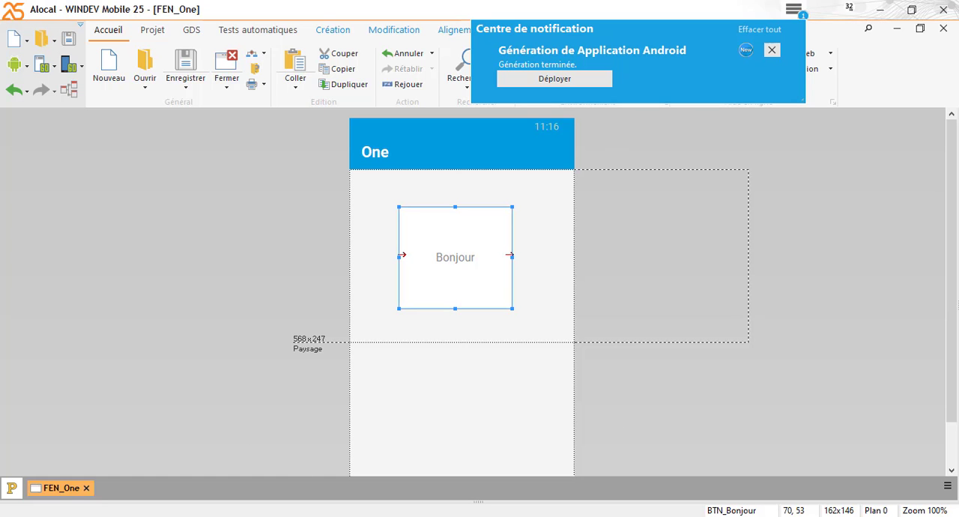
Open a File Explorer window on the folder C:\Android SDK
{"action": "key", "text": "super+e"}
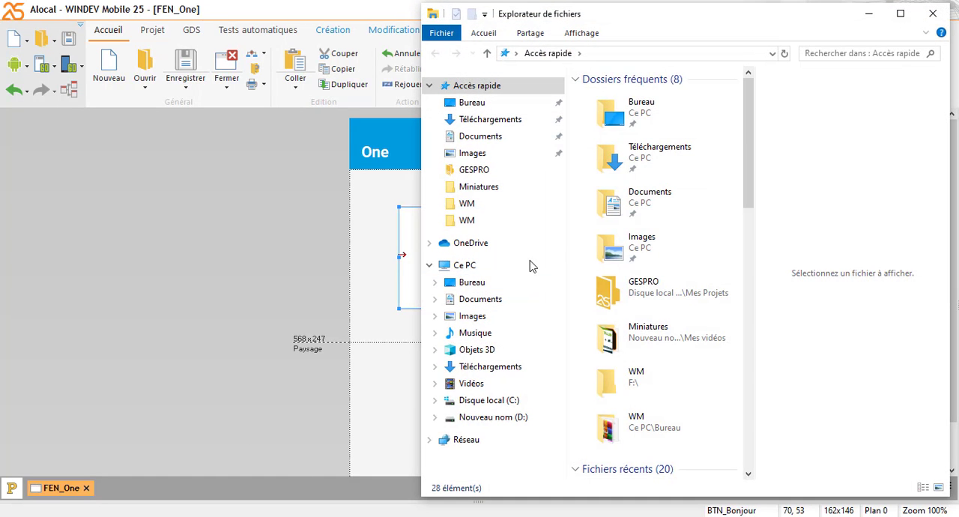
{"action": "left_click", "coordinate": [468, 273]}
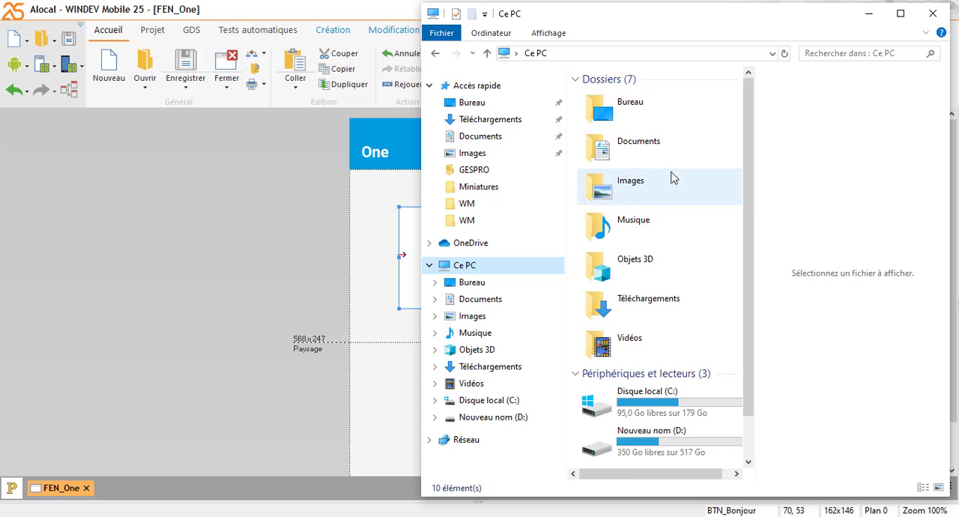
{"action": "double_click", "coordinate": [647, 405]}
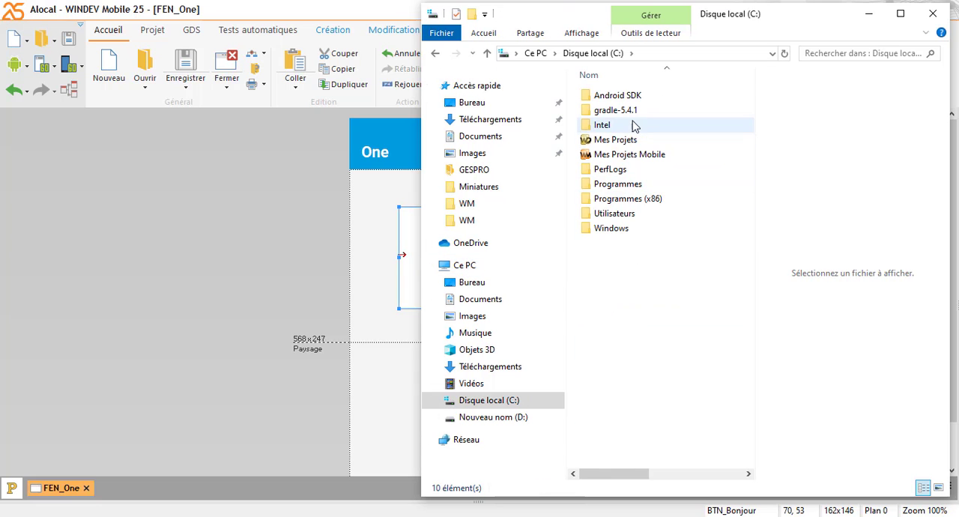
{"action": "double_click", "coordinate": [624, 97]}
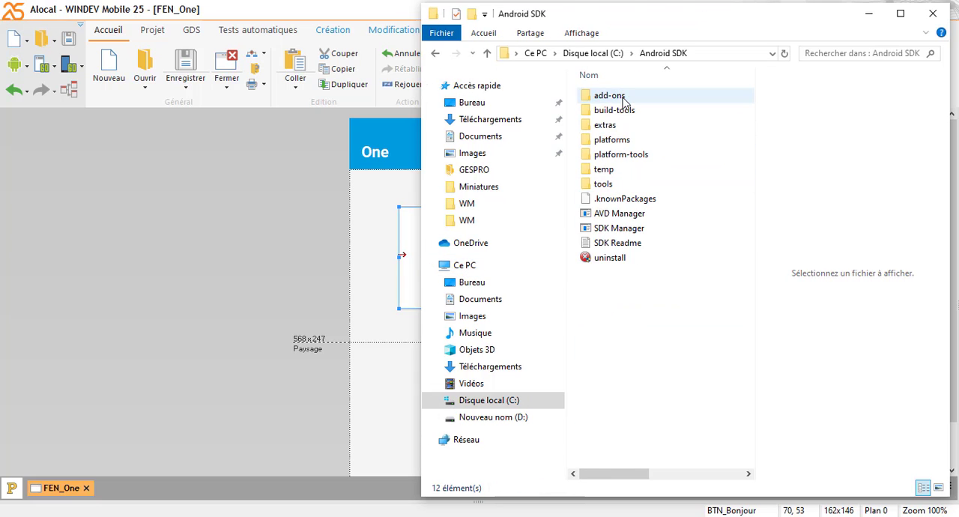
Launch SDK Manager, examine package statuses from Tools down to the Extras group, and resize and reposition its window
{"action": "left_click", "coordinate": [613, 228]}
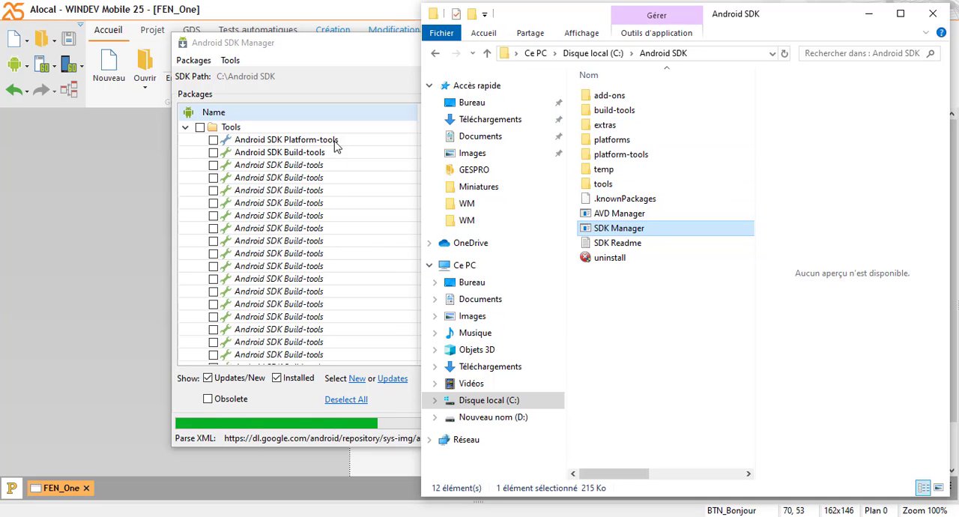
{"action": "left_click", "coordinate": [379, 45]}
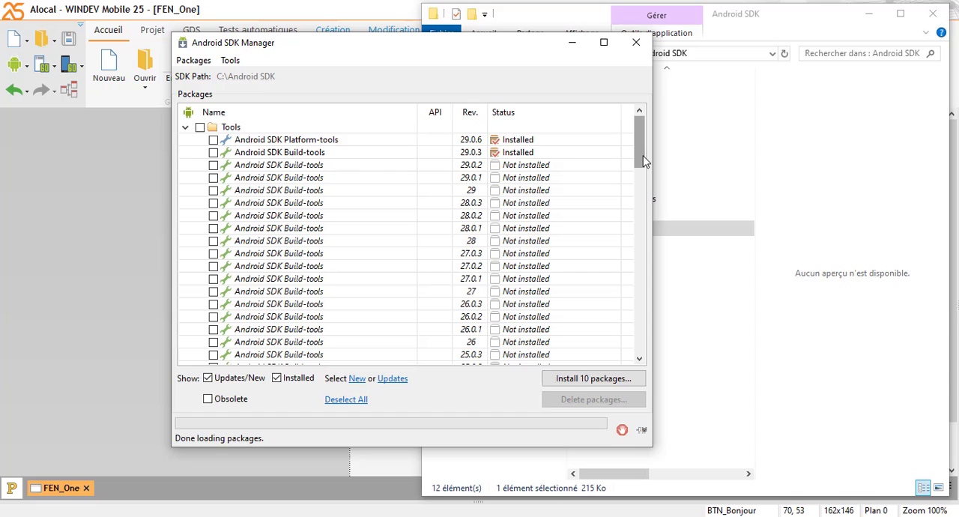
{"action": "left_click_drag", "start_coordinate": [642, 144], "coordinate": [640, 116]}
{"action": "left_click_drag", "start_coordinate": [639, 144], "coordinate": [642, 388]}
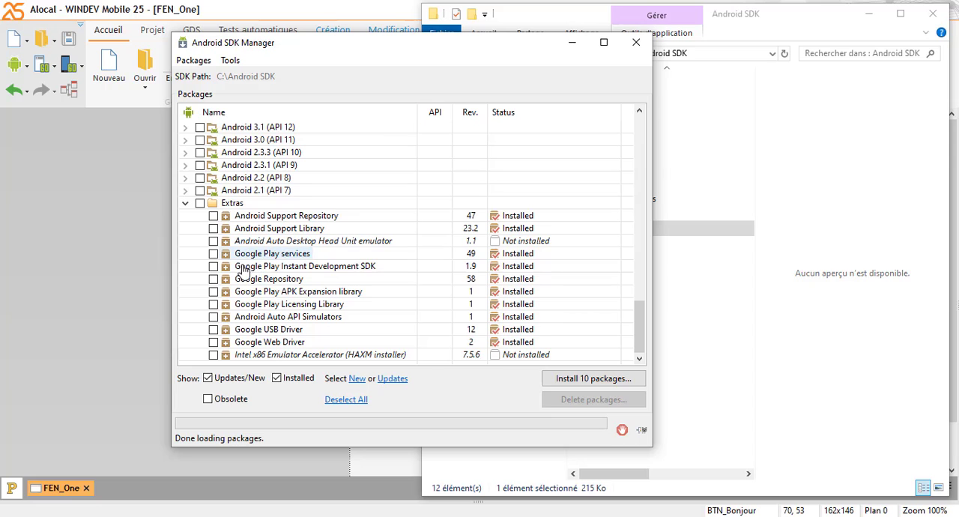
{"action": "left_click_drag", "start_coordinate": [171, 294], "coordinate": [36, 313]}
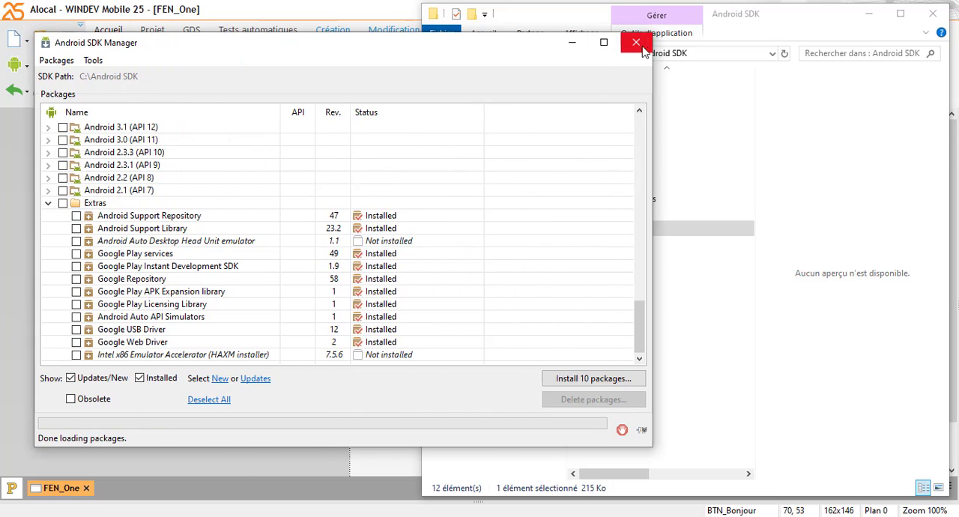
{"action": "left_click_drag", "start_coordinate": [654, 84], "coordinate": [618, 108]}
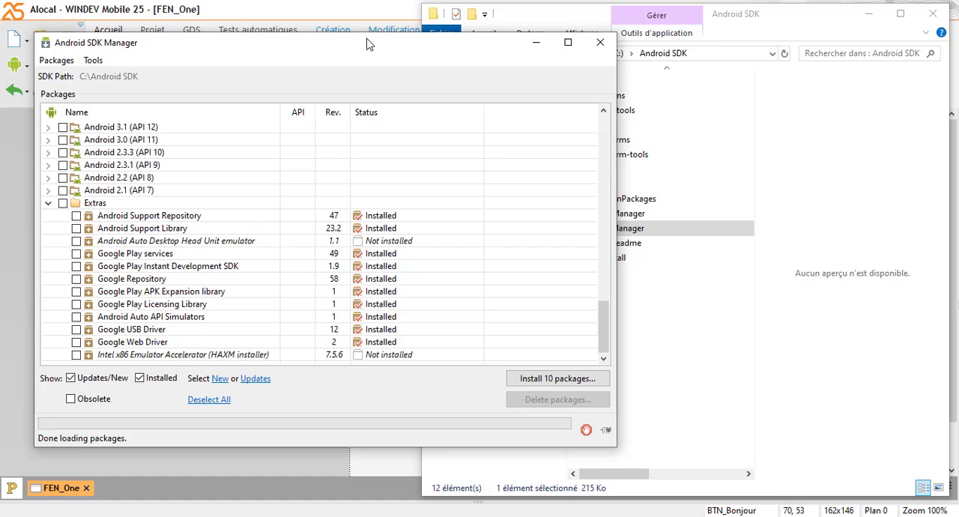
{"action": "left_click_drag", "start_coordinate": [367, 44], "coordinate": [495, 71]}
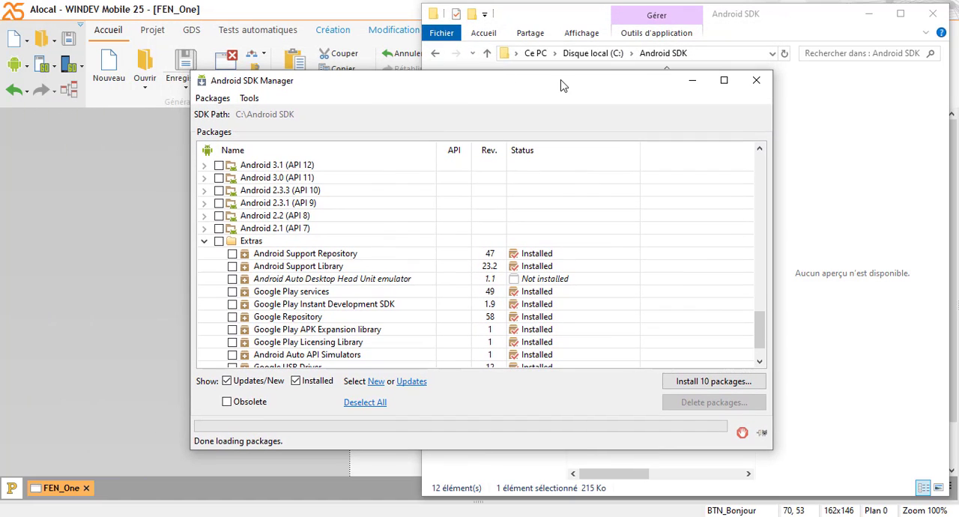